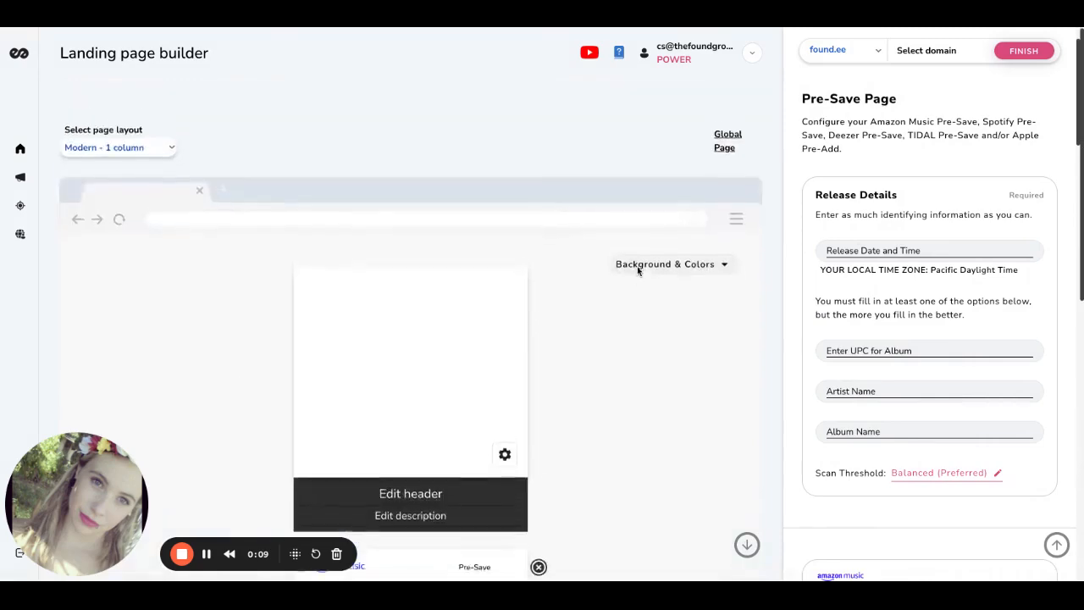
scroll(1042, 269, down, 15)
scroll(1043, 268, up, 15)
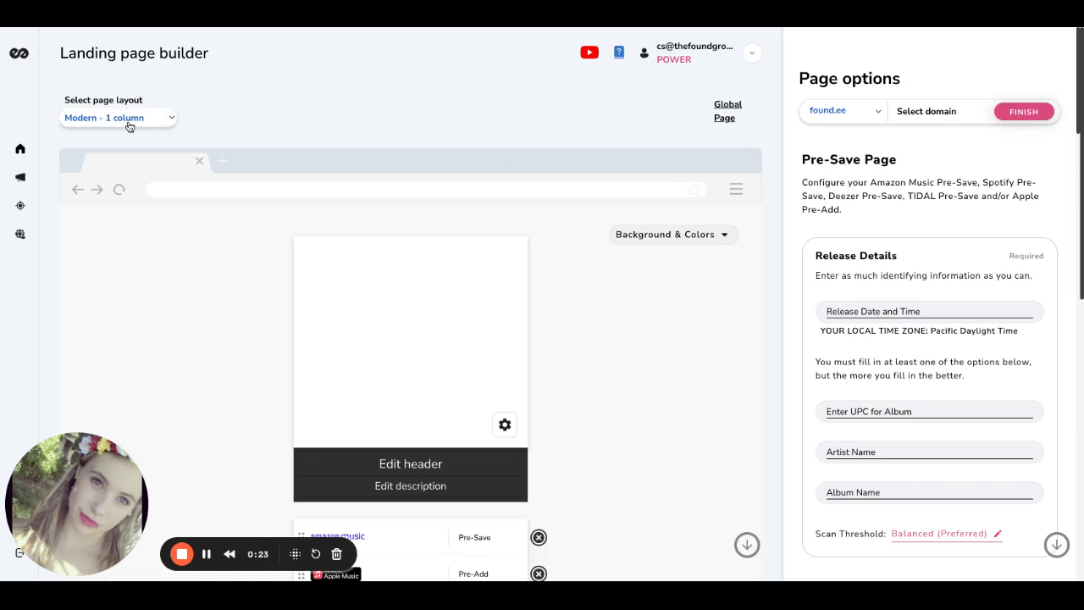
scroll(186, 310, down, 1)
scroll(186, 310, up, 1)
scroll(187, 310, down, 1)
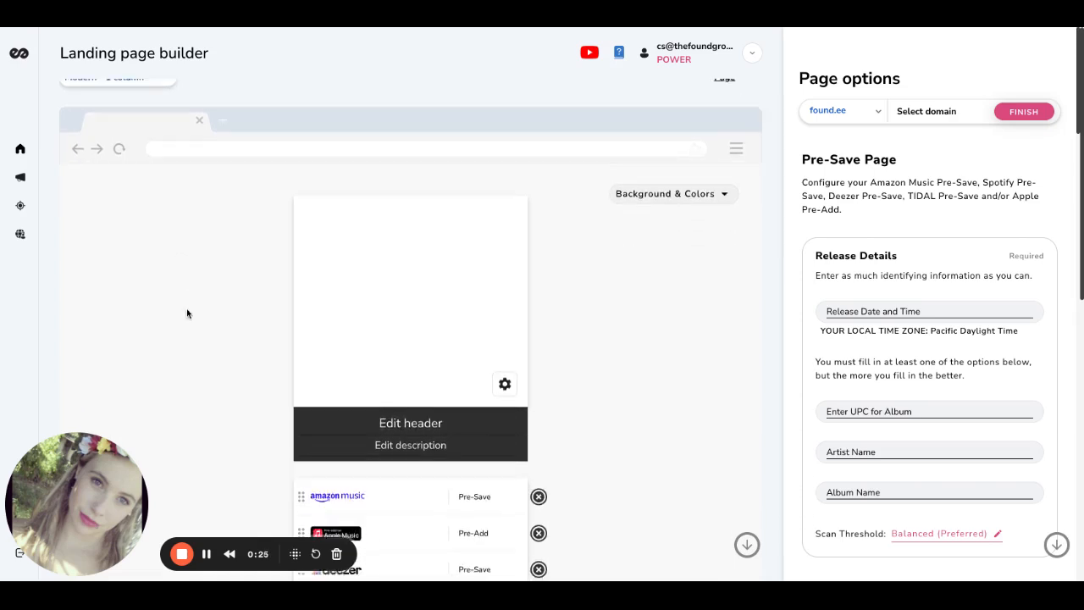
Switch the page layout to Default - 2 columns and look over its arrangement.
scroll(186, 314, up, 1)
click(144, 126)
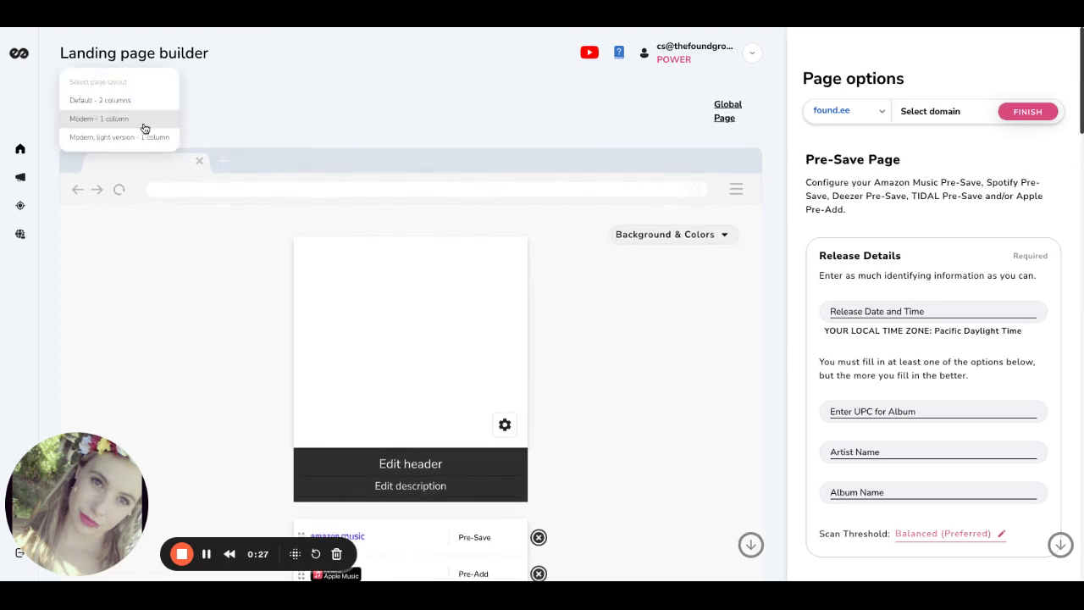
click(134, 102)
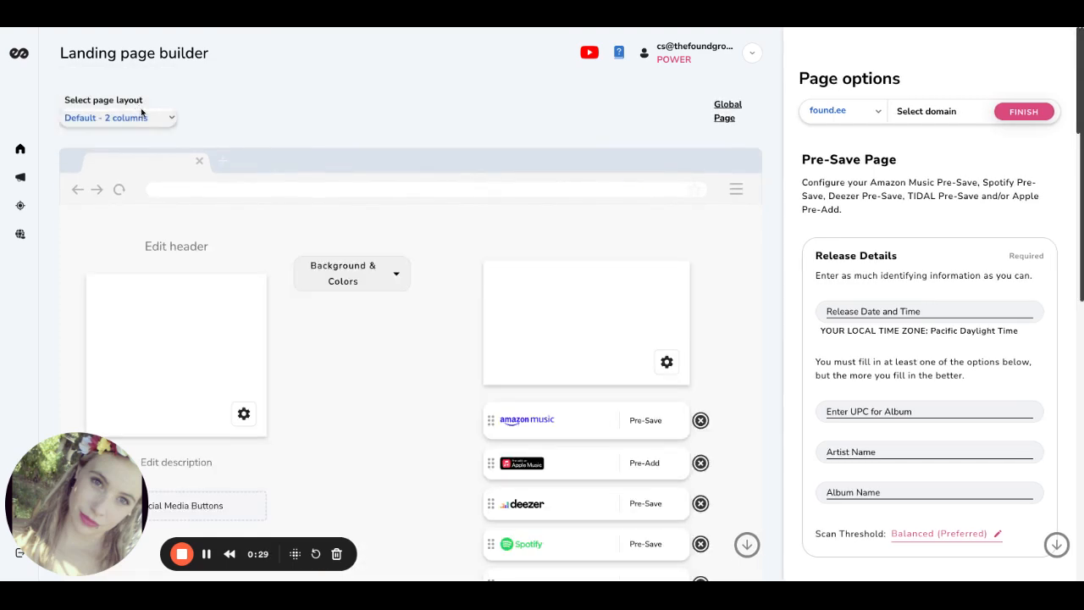
scroll(388, 405, down, 5)
scroll(388, 405, down, 2)
scroll(388, 405, up, 4)
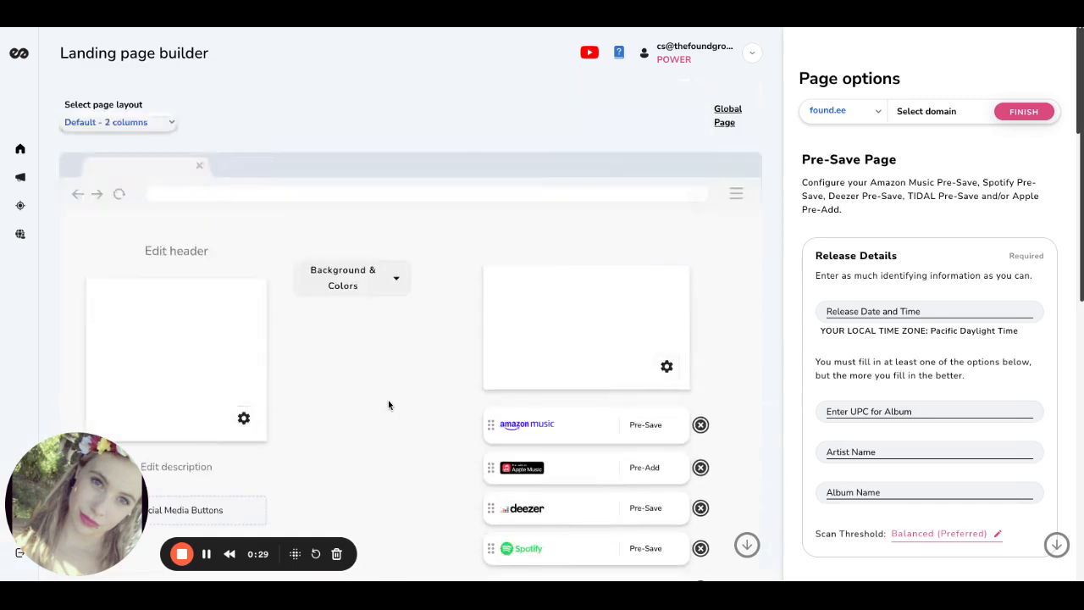
scroll(388, 405, down, 2)
scroll(388, 404, up, 1)
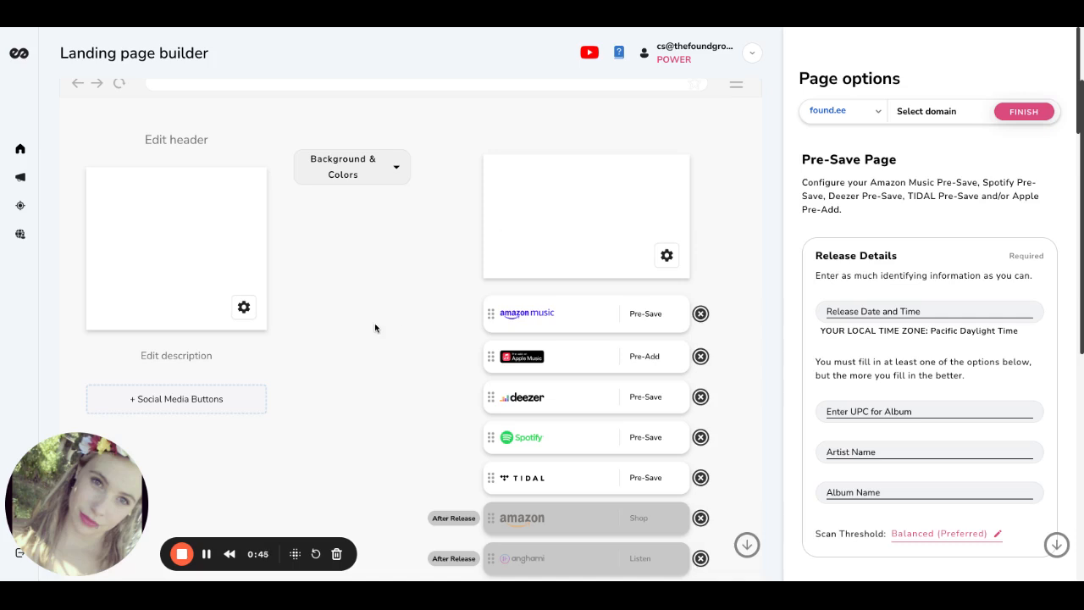
scroll(195, 156, up, 2)
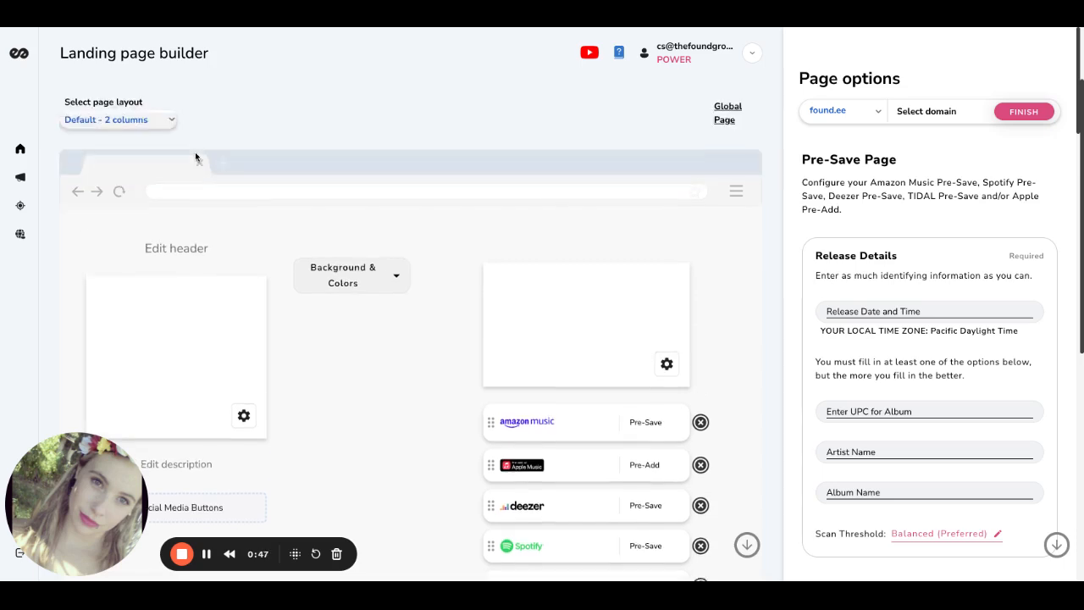
Set the page layout to Modern - 1 column.
click(136, 119)
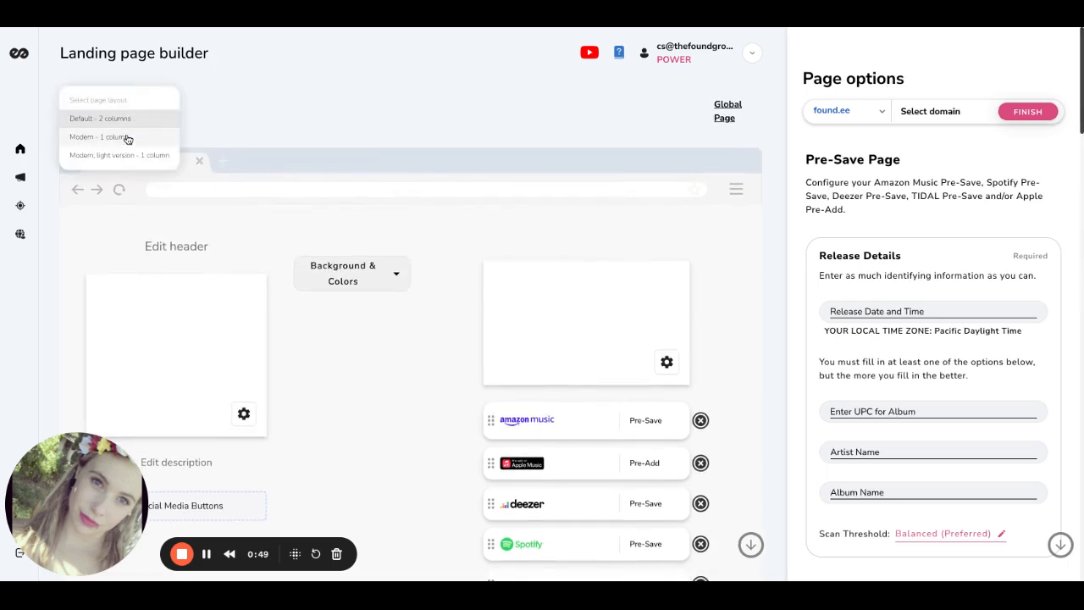
click(125, 137)
scroll(274, 404, down, 3)
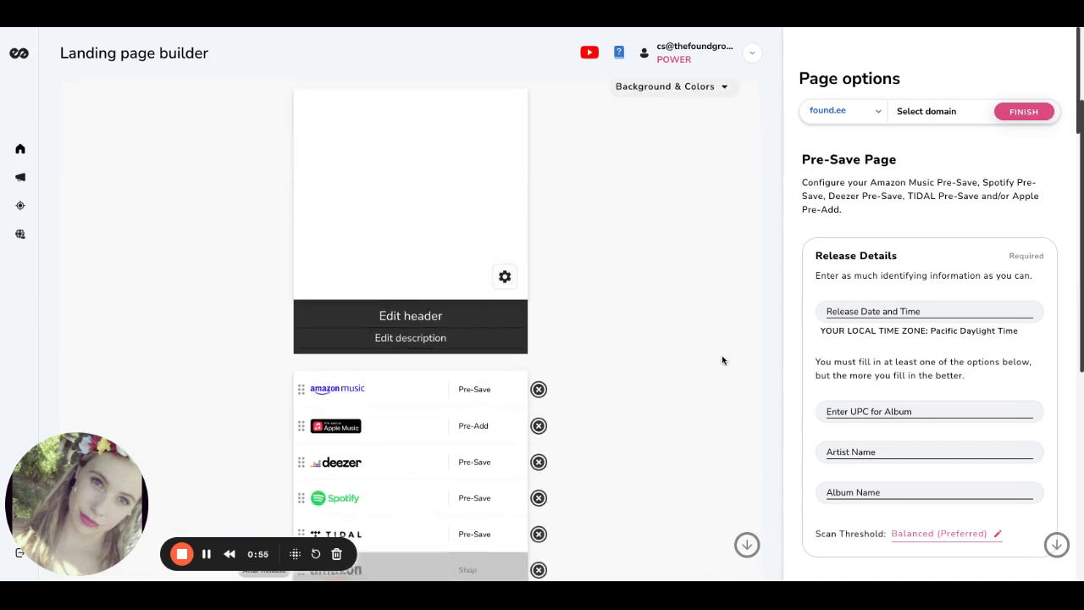
scroll(721, 360, up, 1)
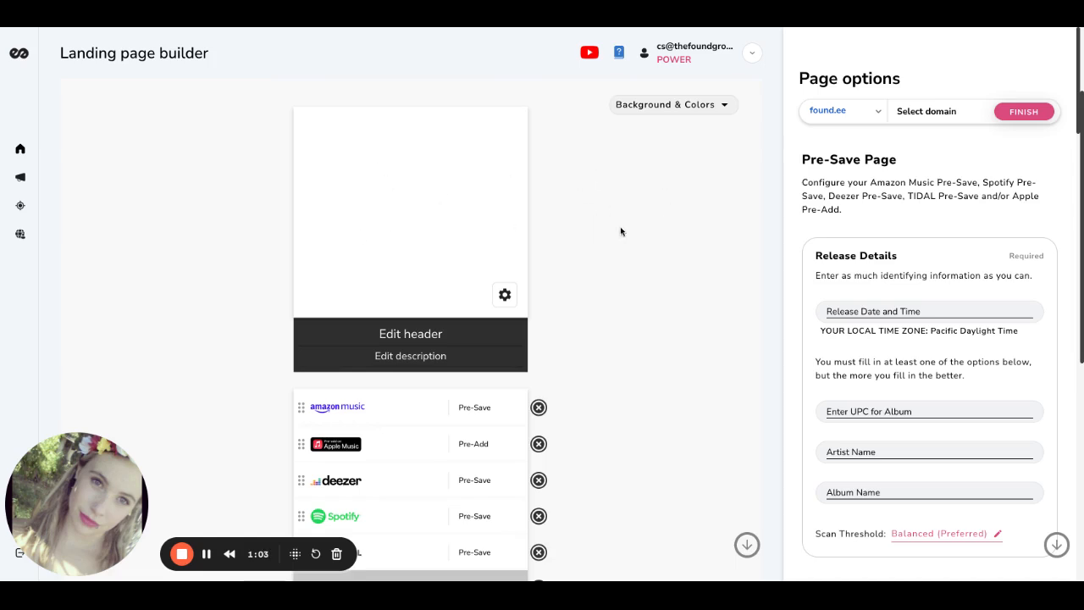
Upload the screenshot PNG as the main image above the page header.
click(505, 294)
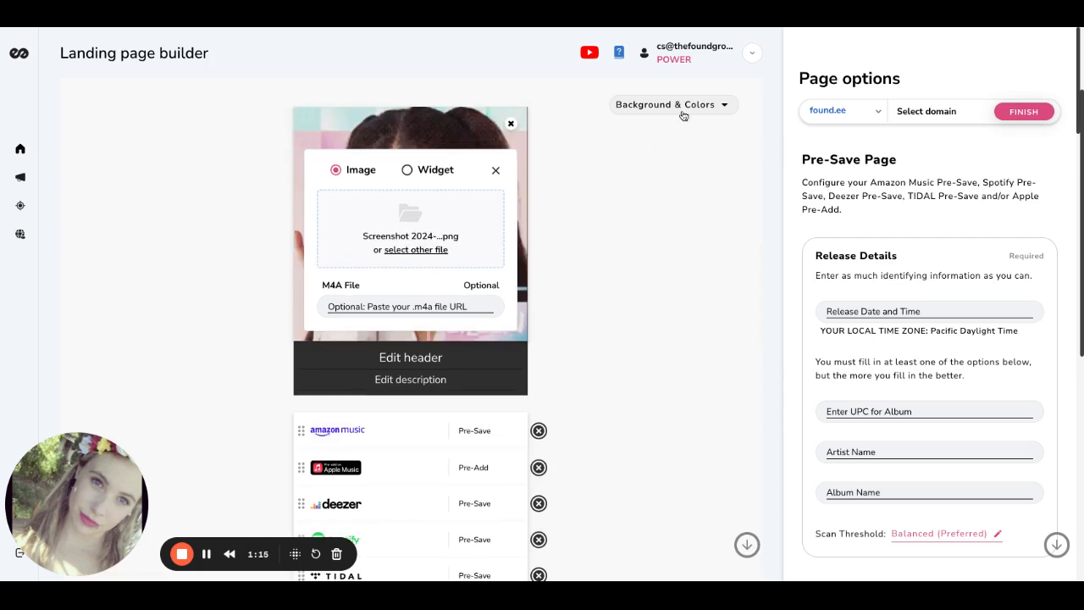
click(496, 169)
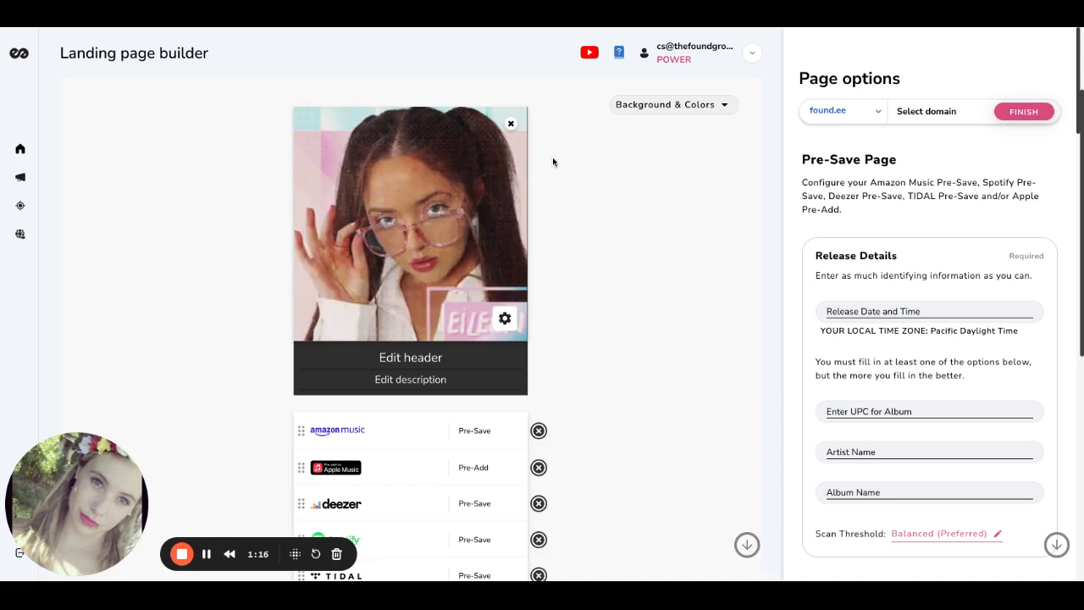
Upload the screenshot PNG as the page background and set its blur to 30%.
click(688, 106)
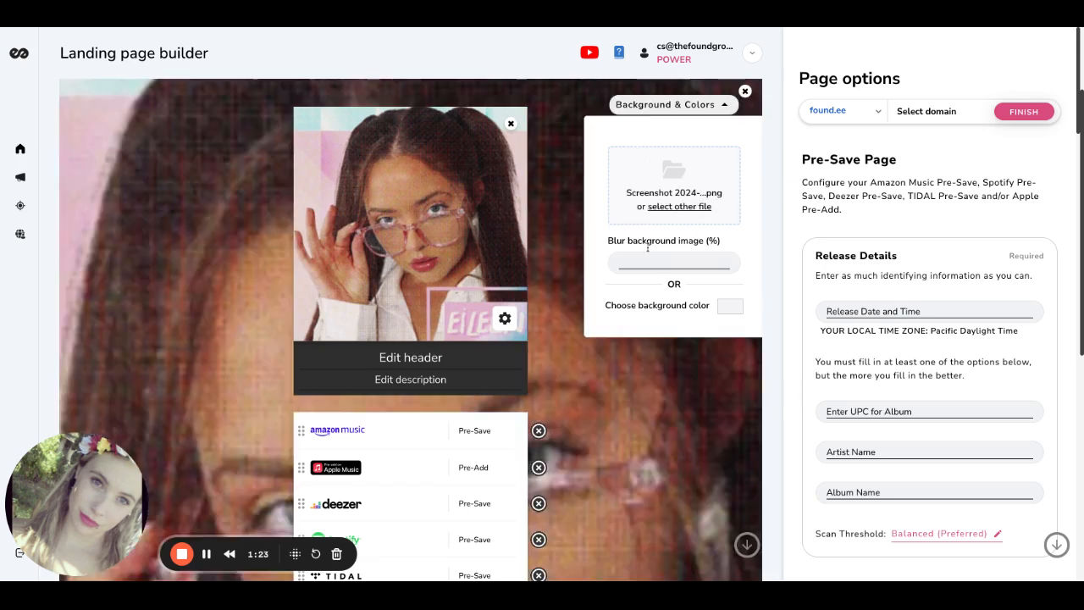
text(30)
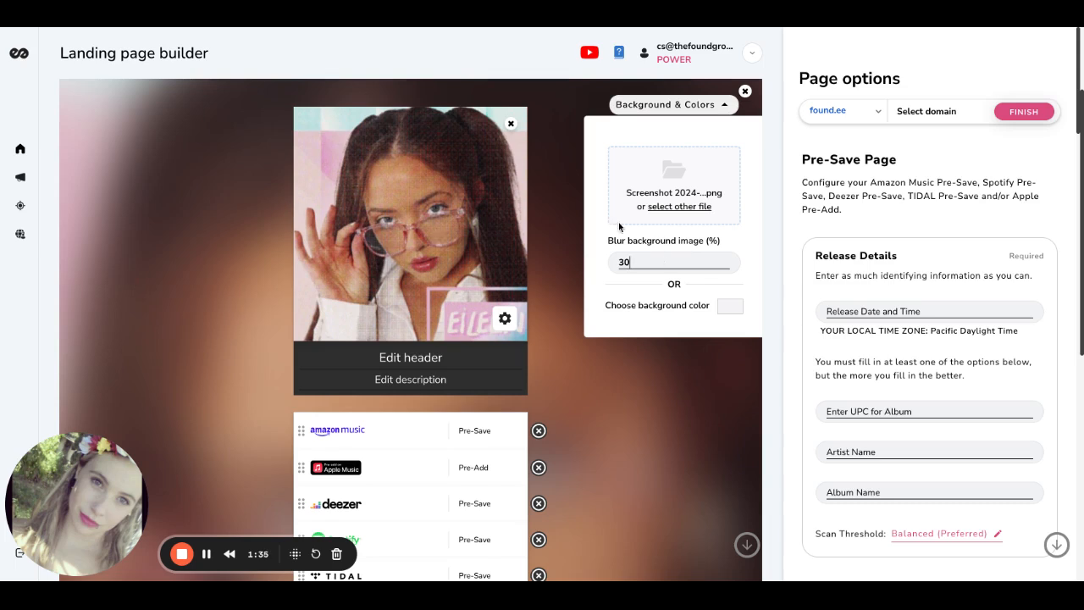
click(730, 309)
click(683, 335)
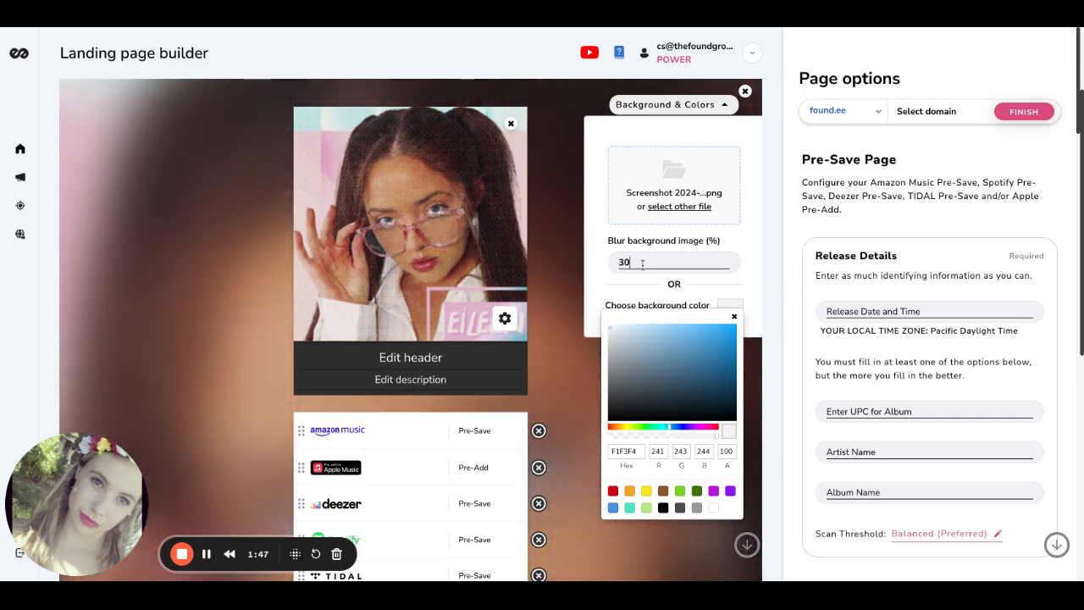
click(734, 316)
click(616, 416)
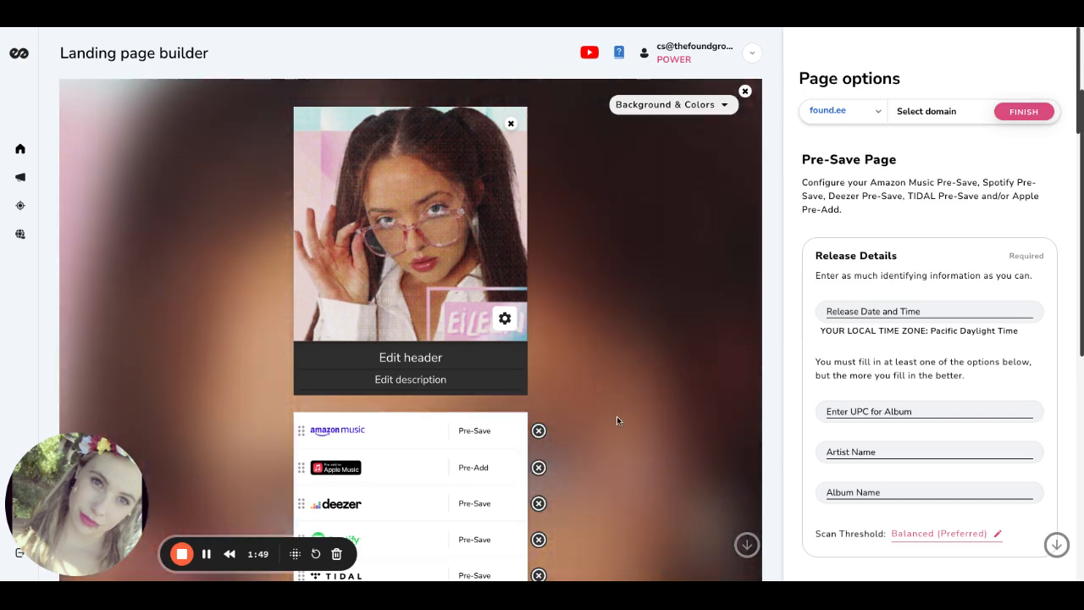
Move the TIDAL button directly below Amazon Music in the list of store buttons.
scroll(616, 415, down, 5)
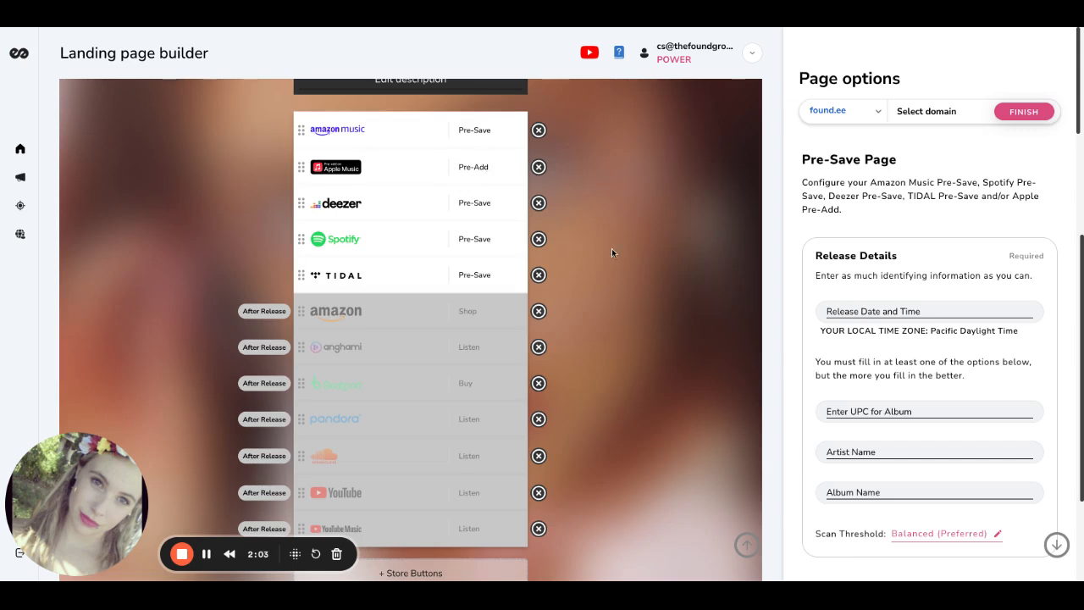
scroll(593, 250, down, 1)
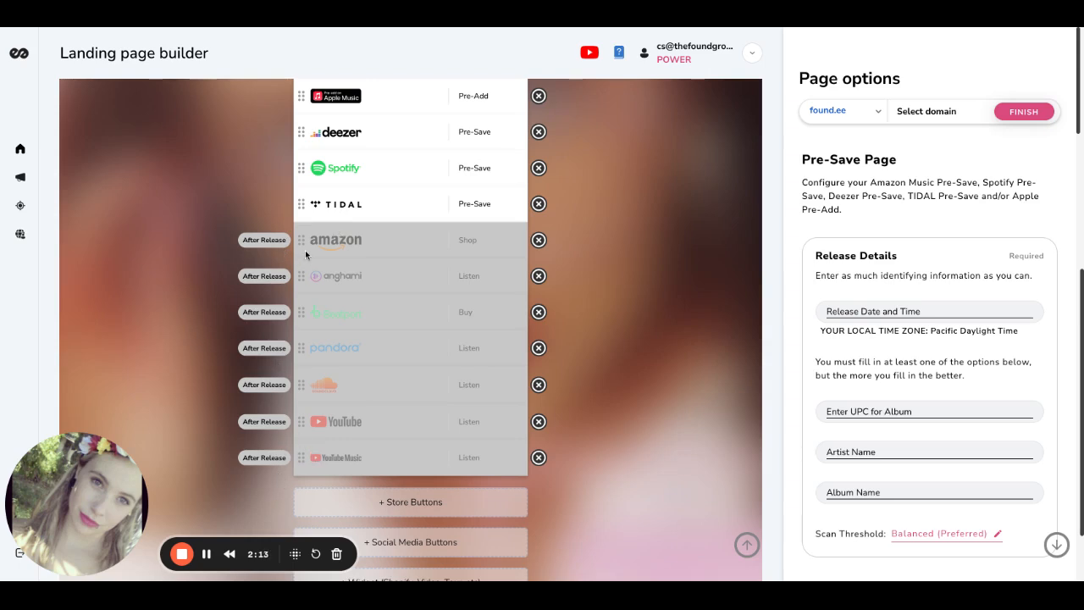
scroll(301, 243, up, 1)
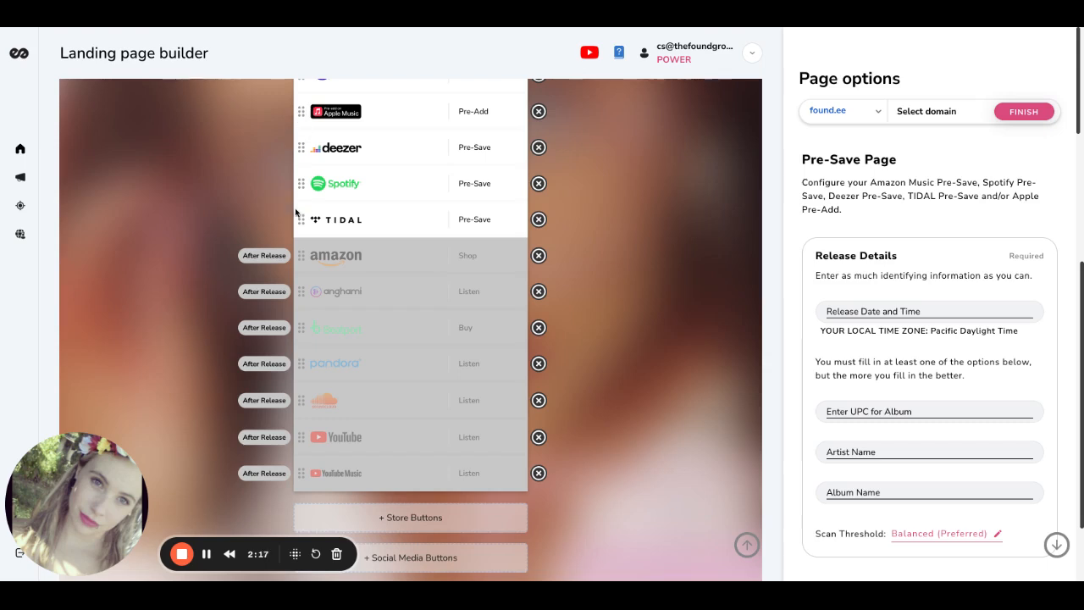
scroll(307, 241, up, 3)
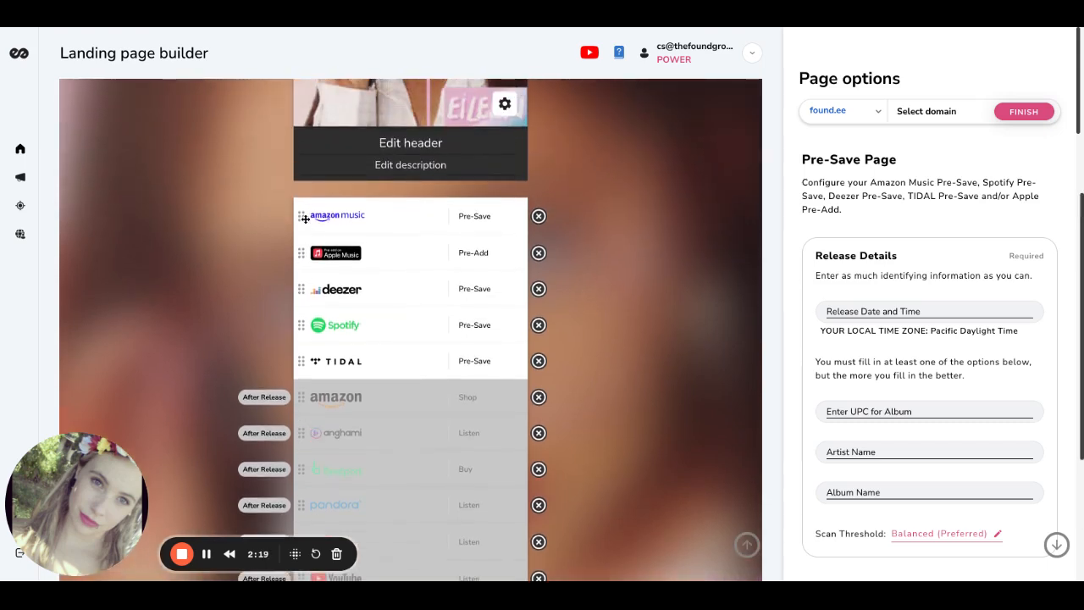
scroll(298, 357, down, 1)
scroll(297, 357, down, 1)
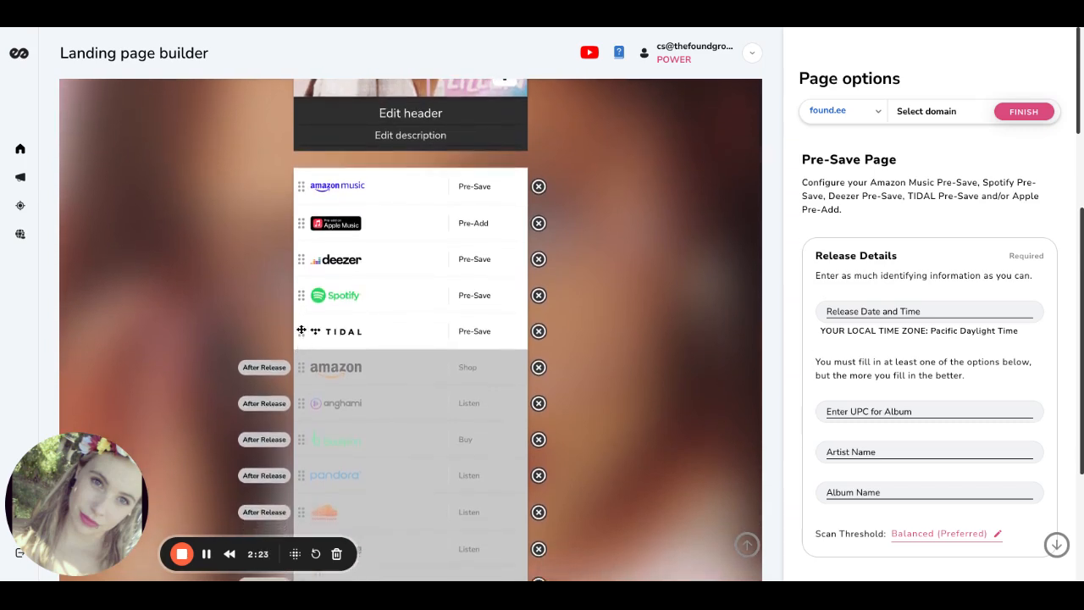
drag(300, 330, 300, 211)
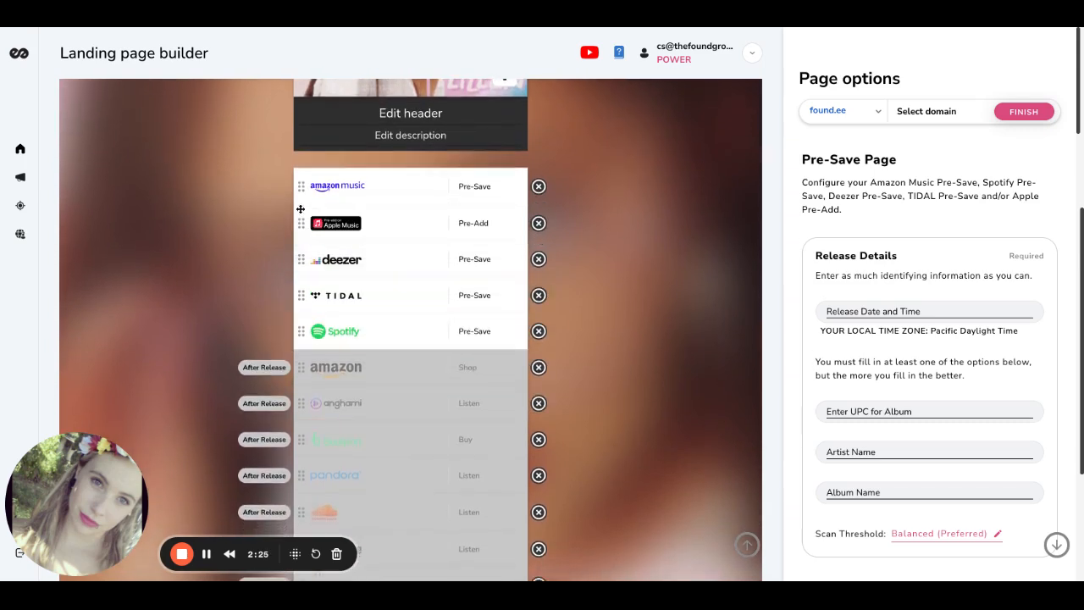
drag(301, 295, 309, 212)
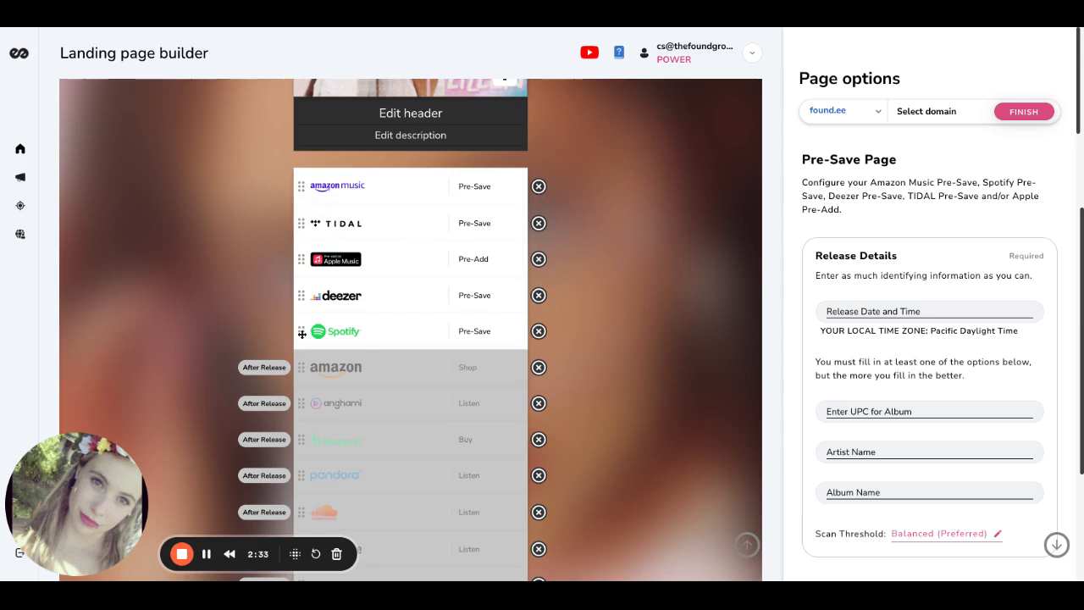
Place the Spotify button first in the store list and the SoundCloud button directly below it.
drag(302, 332, 290, 185)
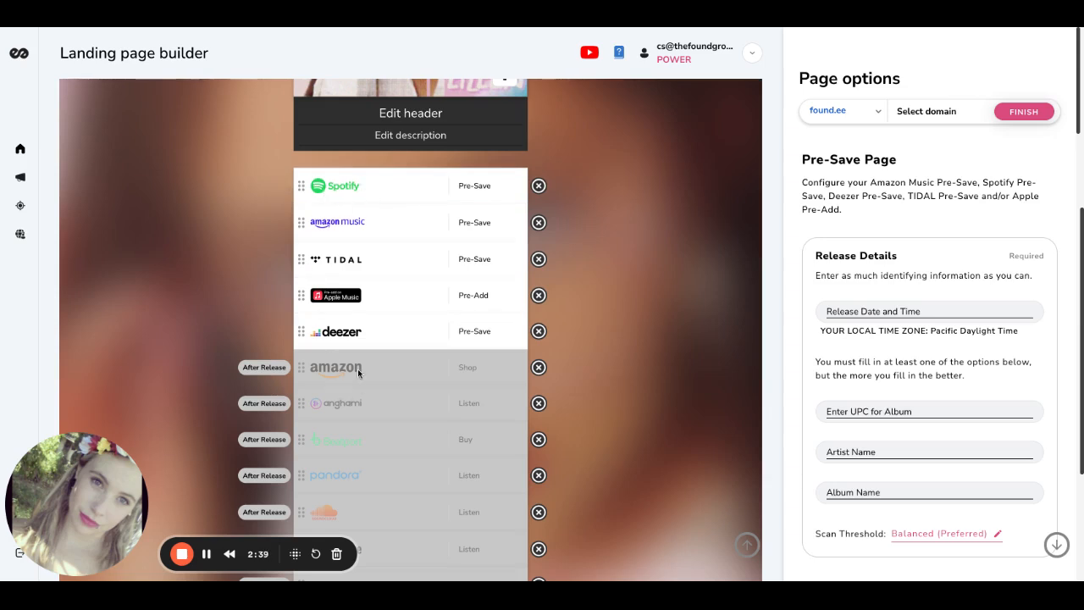
scroll(358, 373, down, 2)
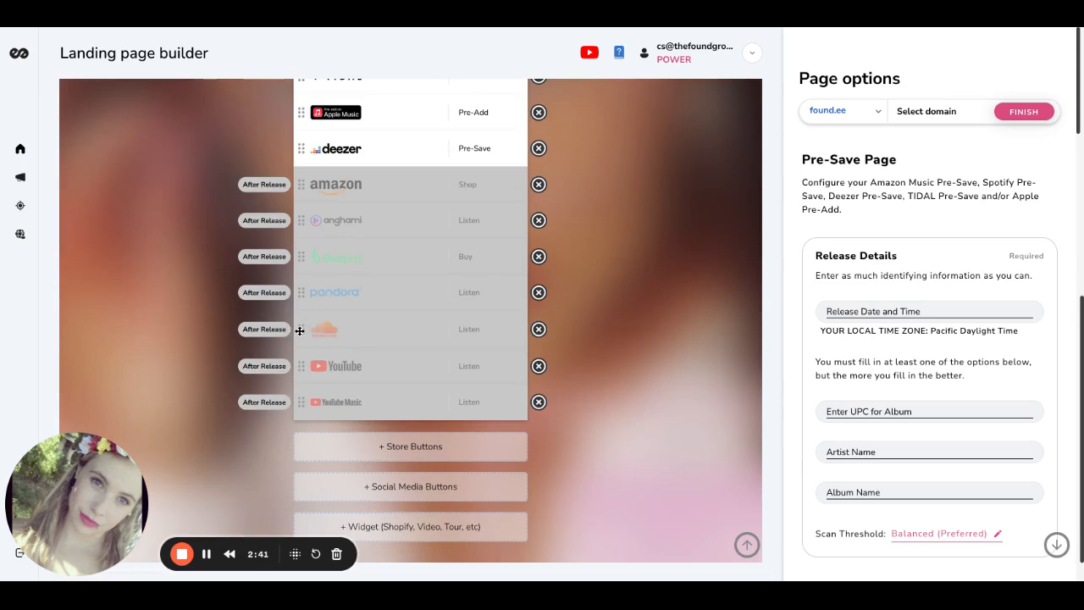
drag(301, 335, 314, 134)
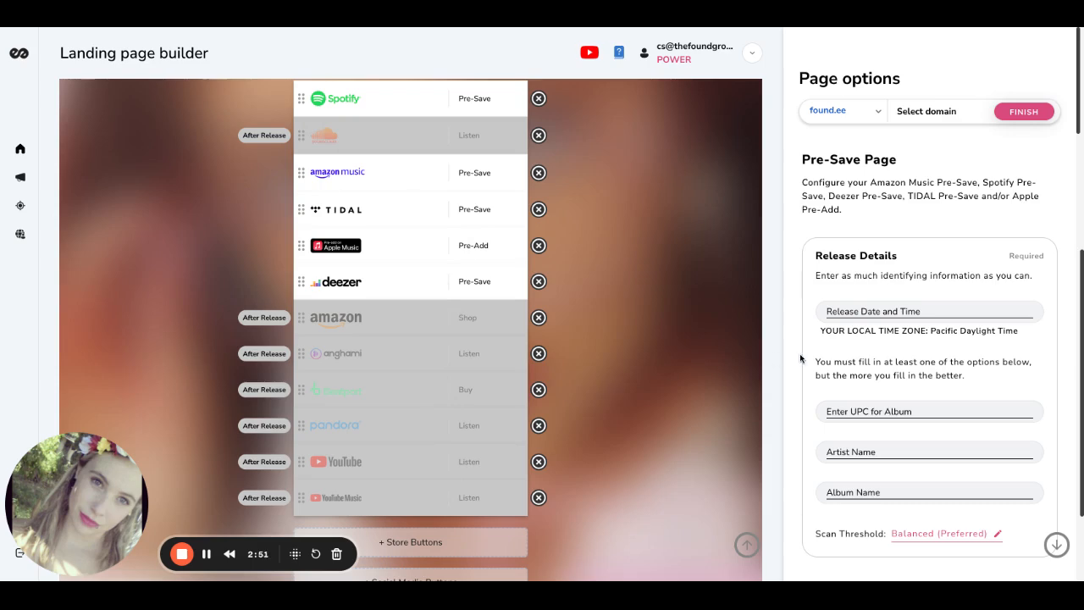
Set the release date and time to 06/28/2024, 11:15 AM in the release details.
scroll(913, 356, down, 1)
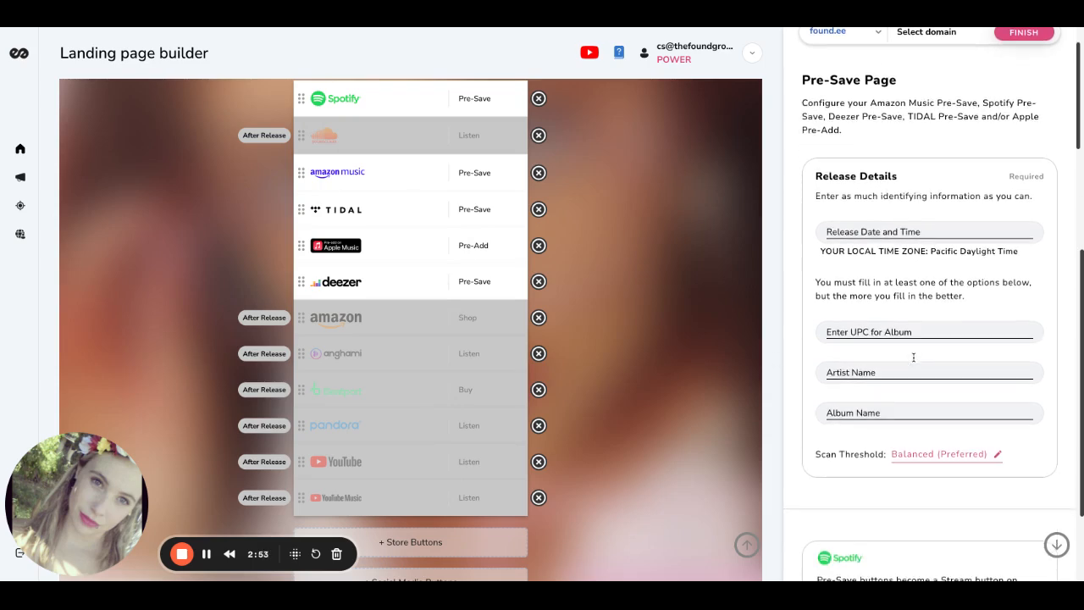
click(878, 230)
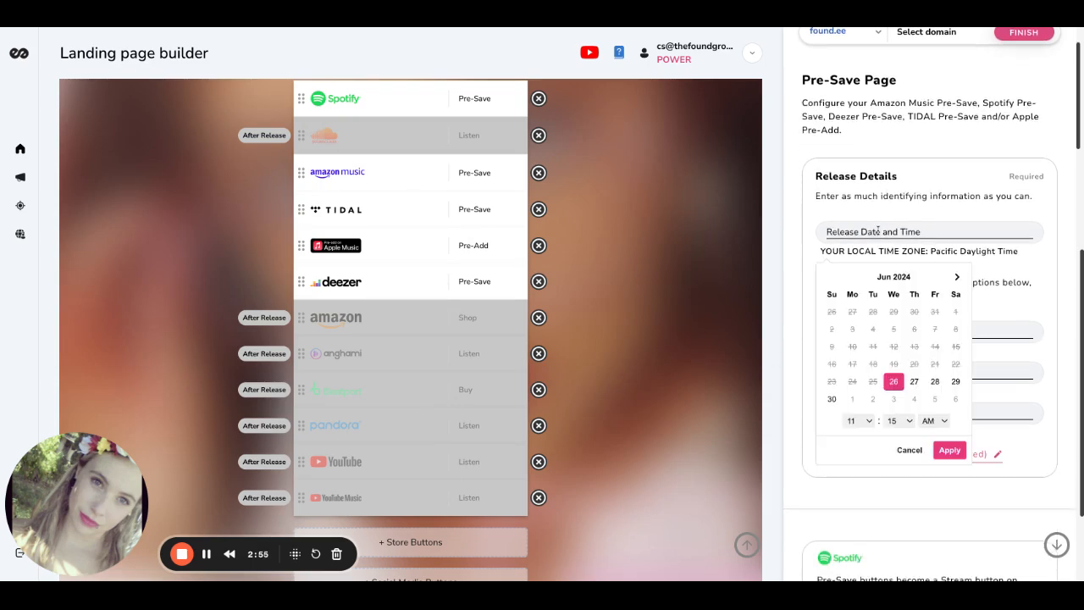
click(954, 382)
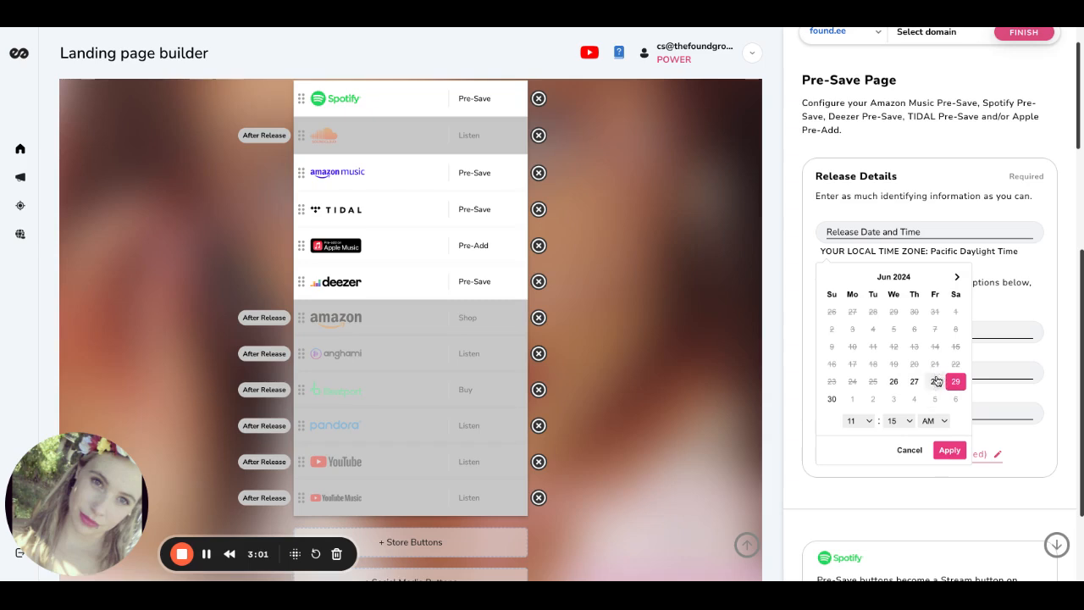
click(937, 382)
click(950, 450)
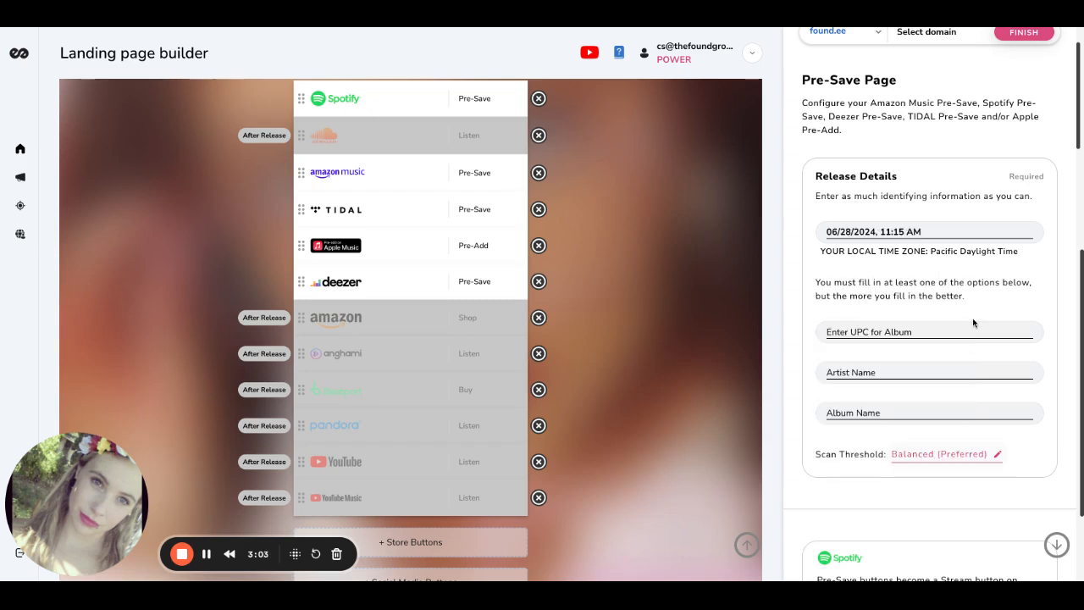
Change Spotify's pre-release button label to "Pre-Add".
click(935, 332)
scroll(817, 369, down, 3)
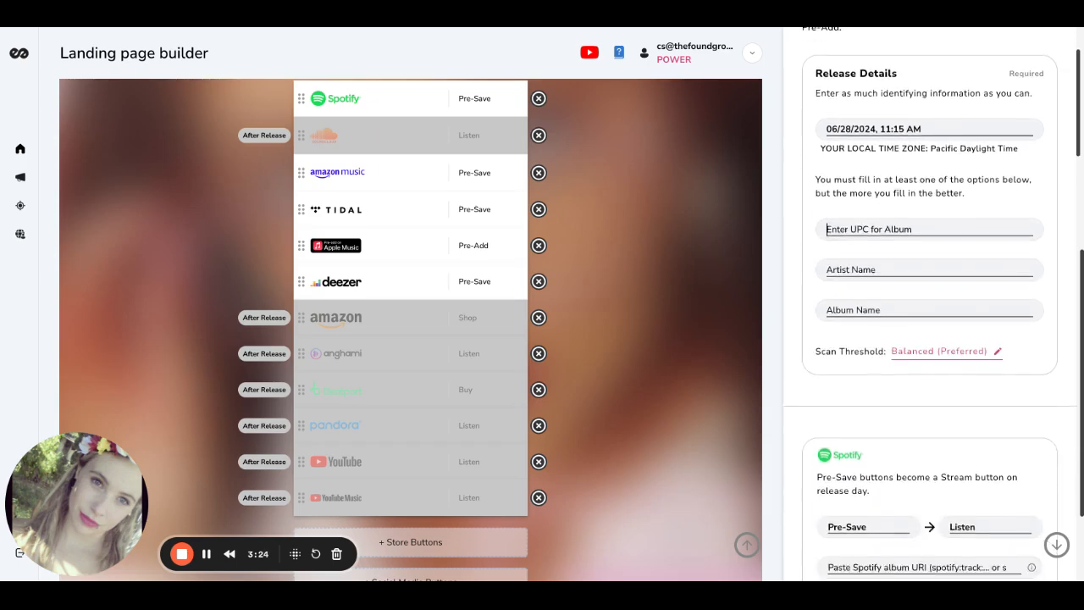
scroll(929, 339, down, 5)
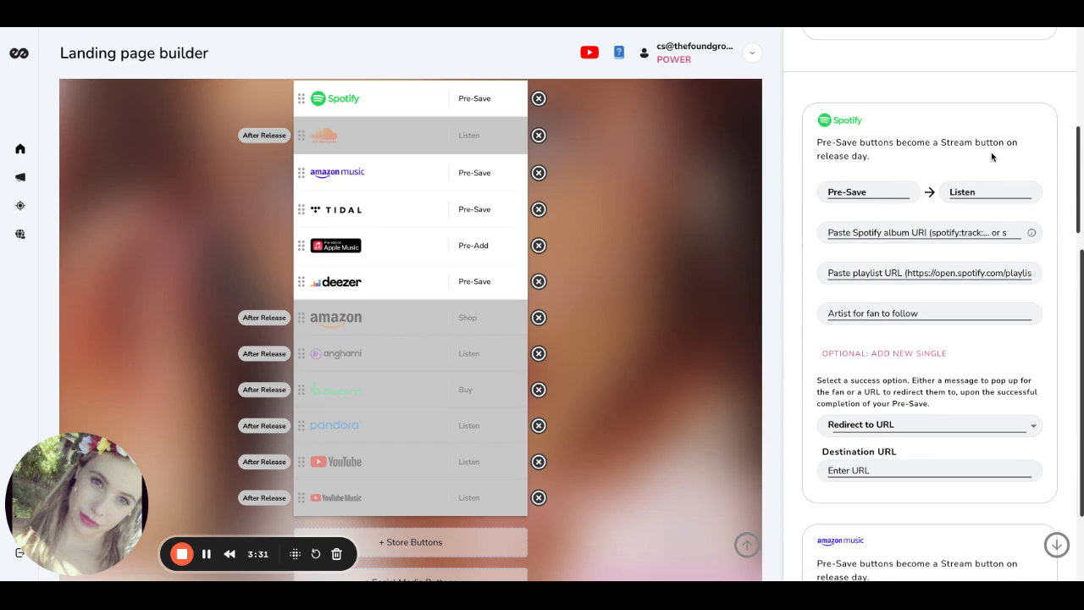
click(875, 192)
key(BackSpace)
key(BackSpace)
key(BackSpace)
text(Add)
scroll(898, 208, down, 1)
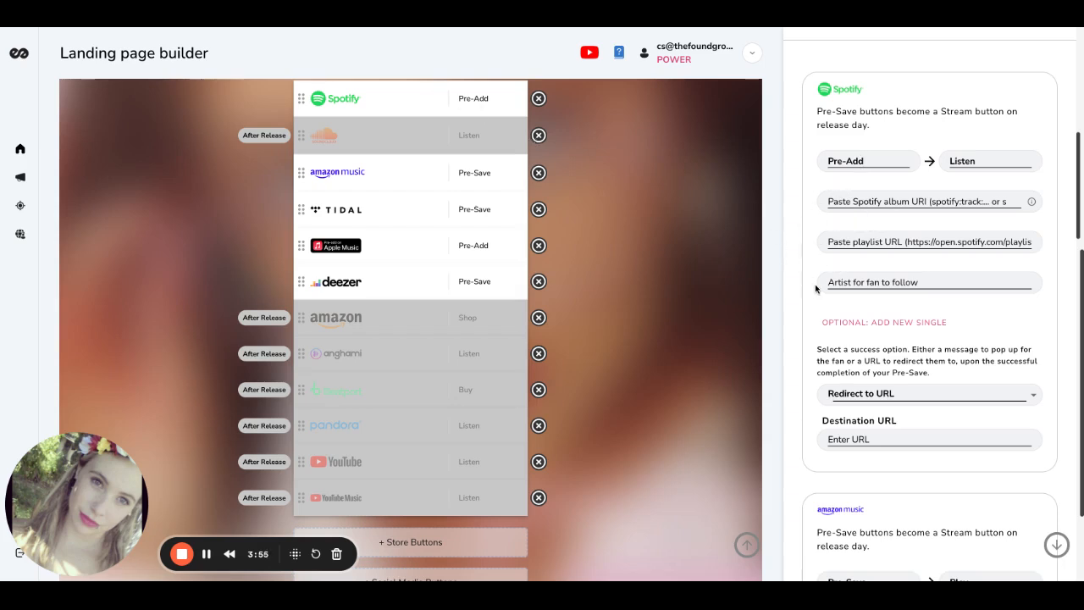
Check the explanation of the optional new-single setting in the Spotify section.
scroll(815, 283, down, 1)
scroll(815, 284, up, 1)
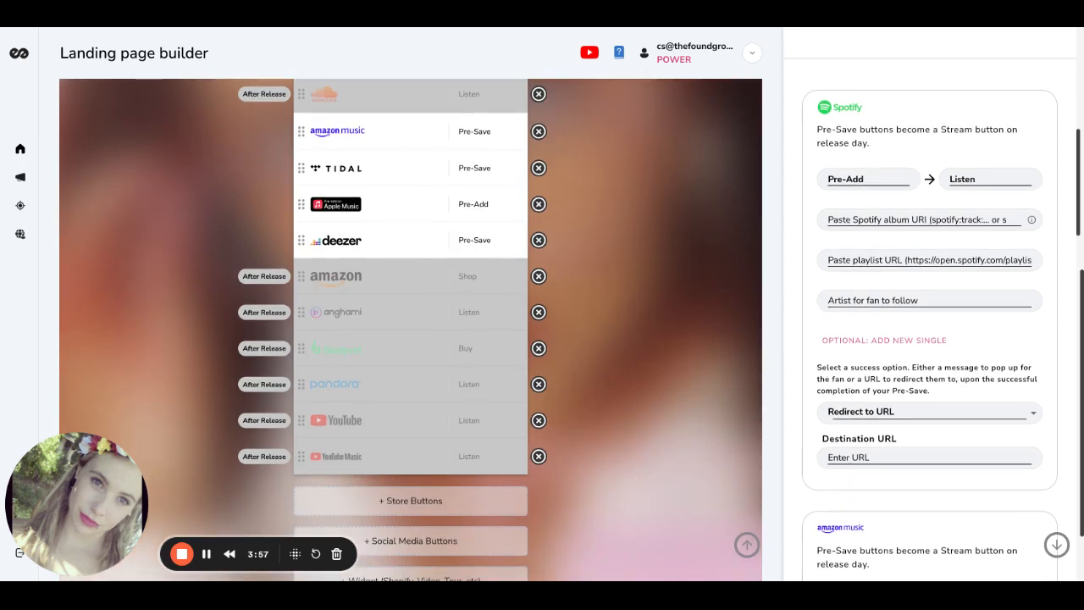
mouse_move(899, 343)
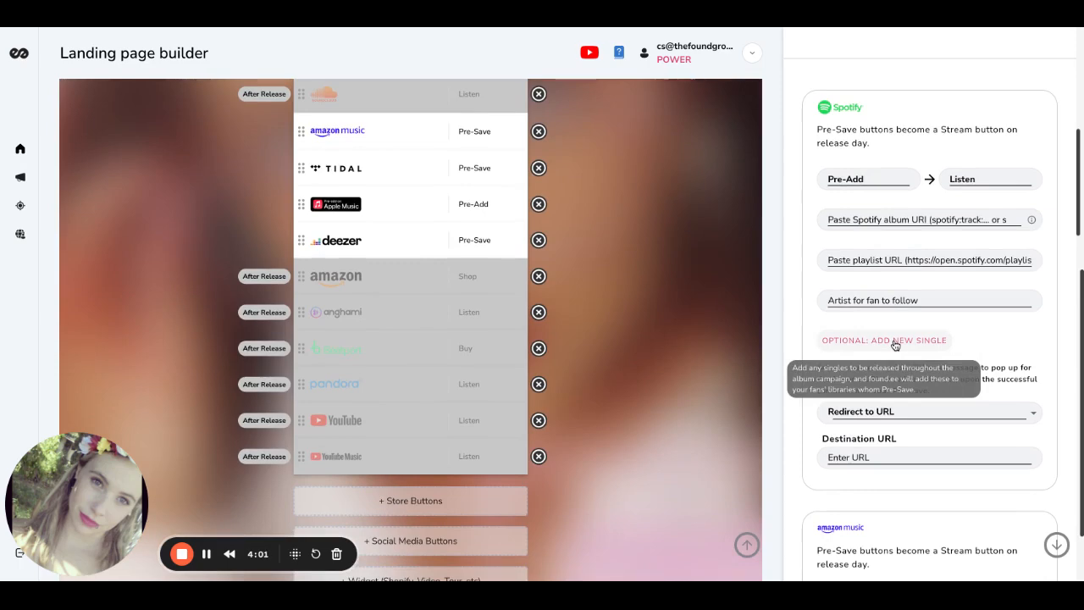
Add three optional new-single entries to the Spotify pre-save settings.
click(895, 342)
click(895, 342)
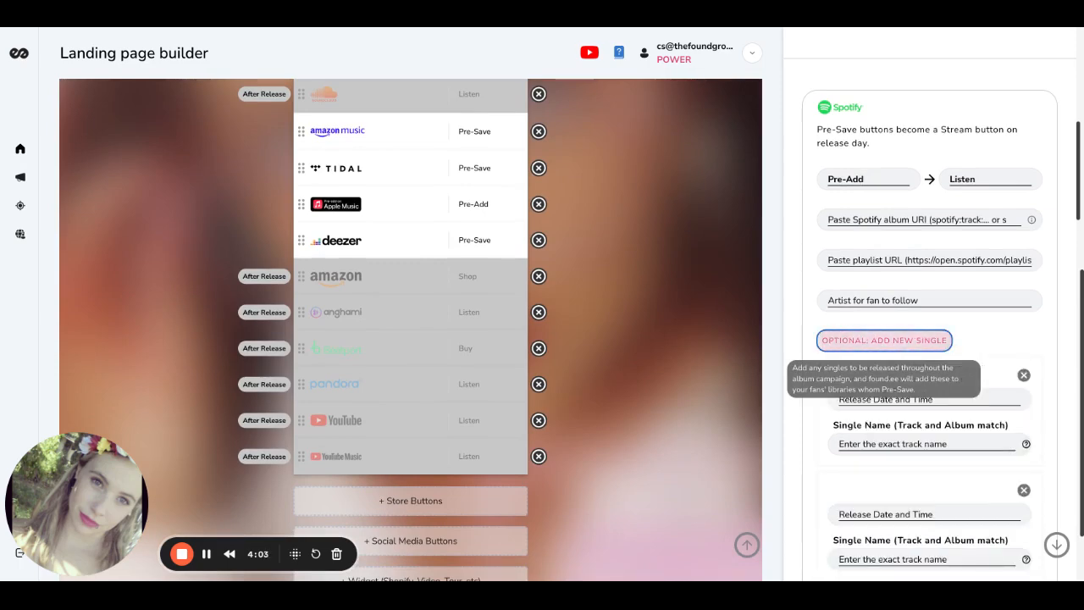
click(895, 342)
scroll(917, 431, down, 3)
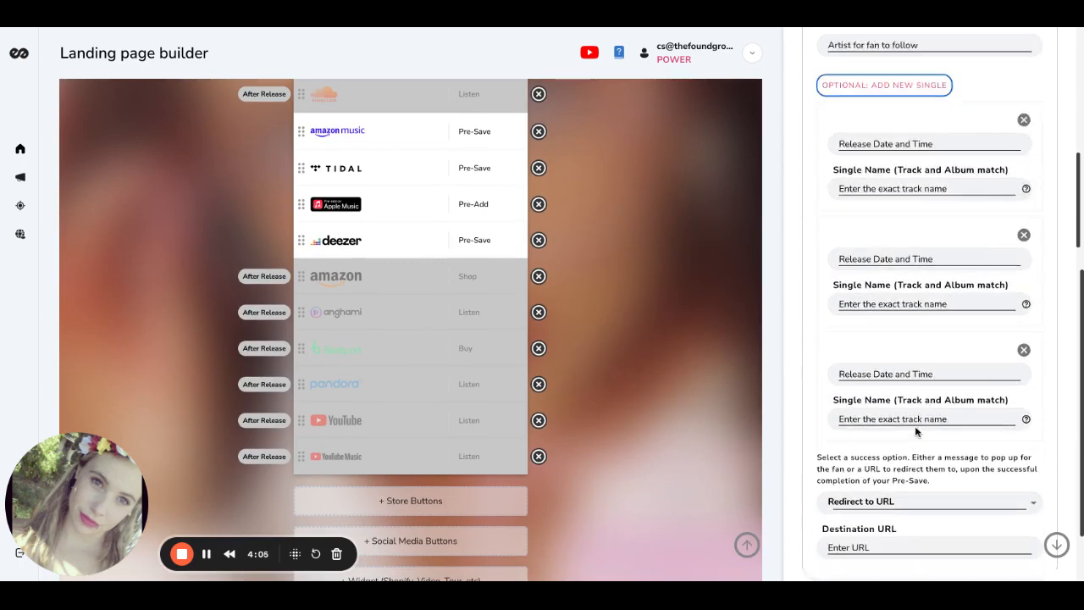
scroll(916, 431, up, 2)
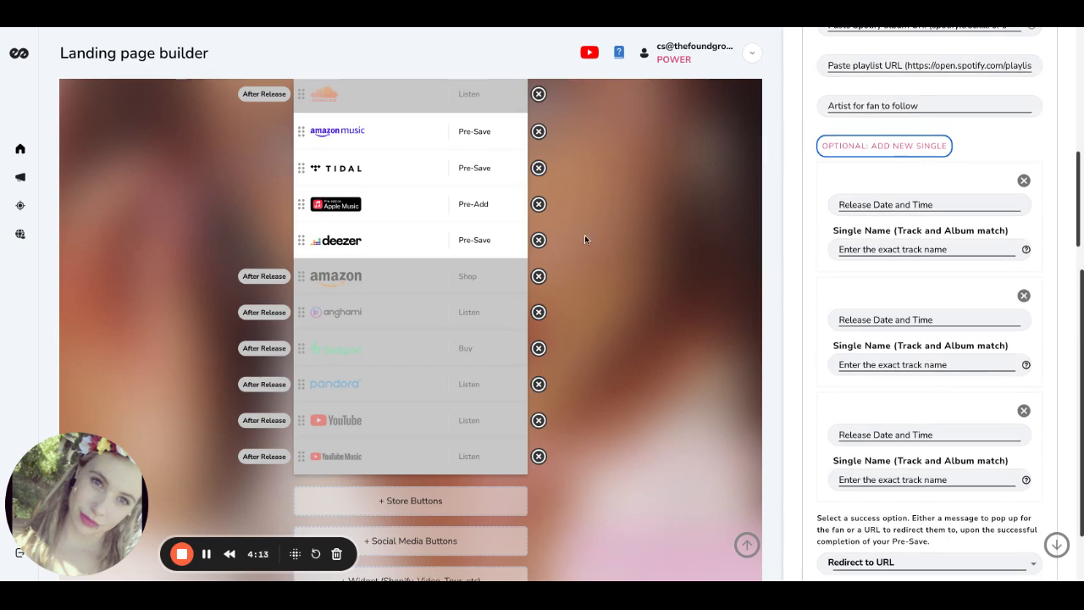
Change the release date in the release details to September 20, 2024, keeping the time at 11:15 AM.
scroll(942, 178, up, 10)
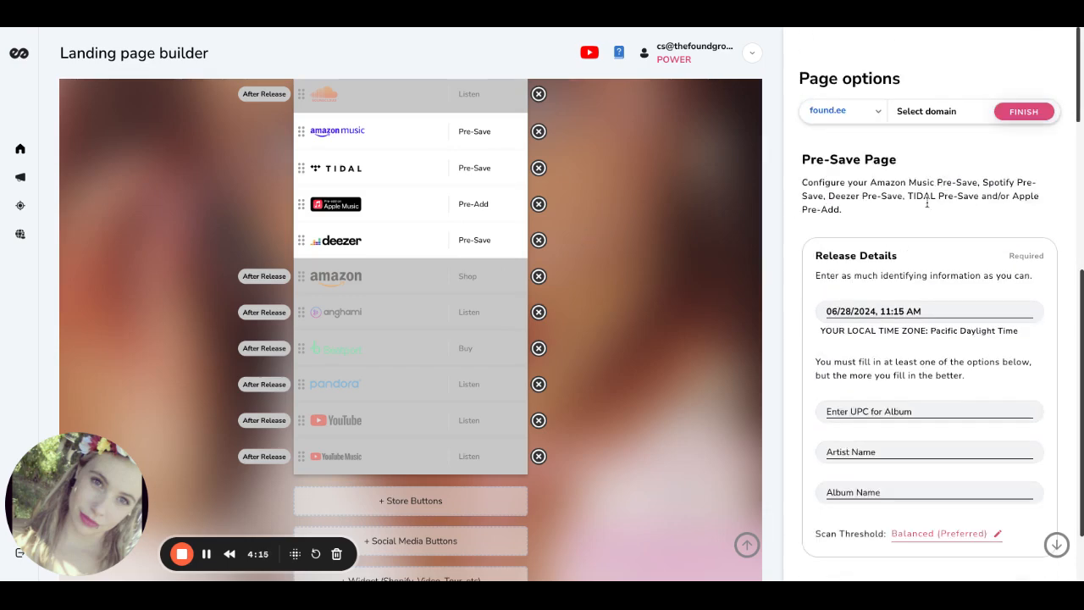
click(881, 312)
click(955, 357)
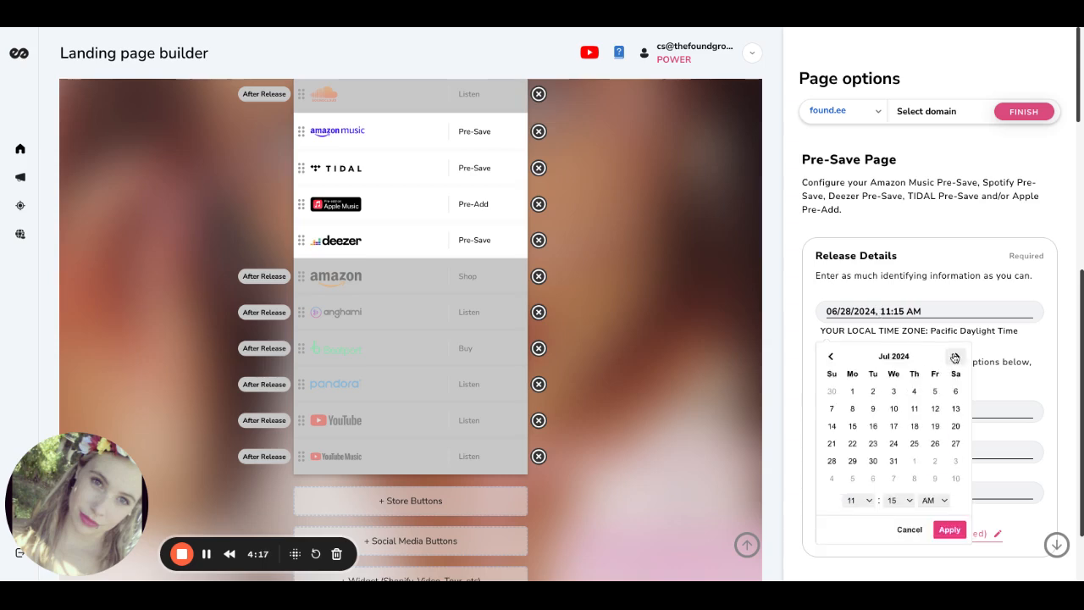
click(955, 358)
click(955, 358)
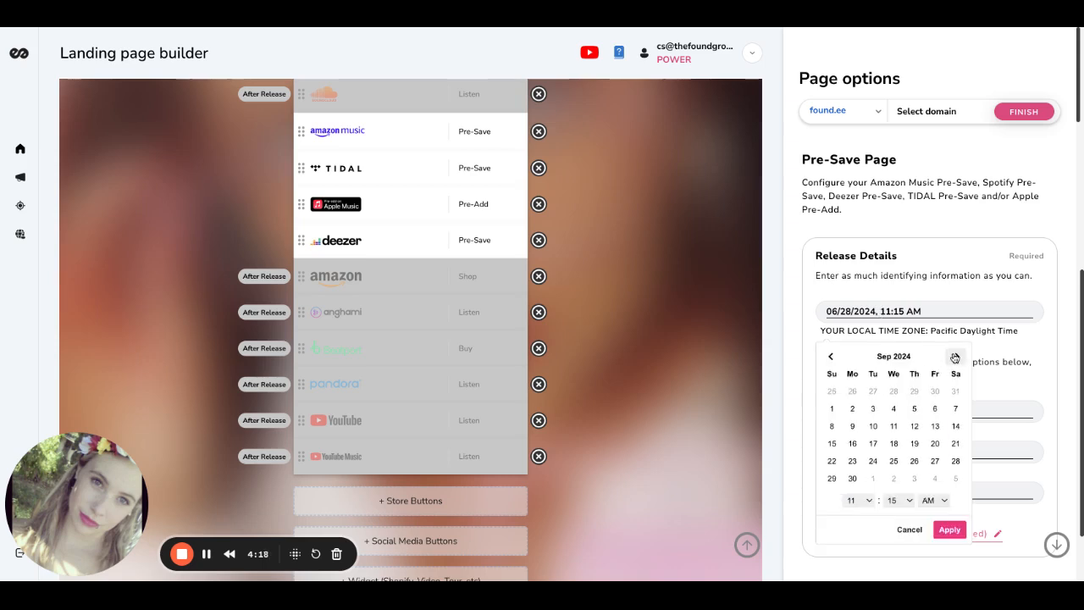
click(937, 450)
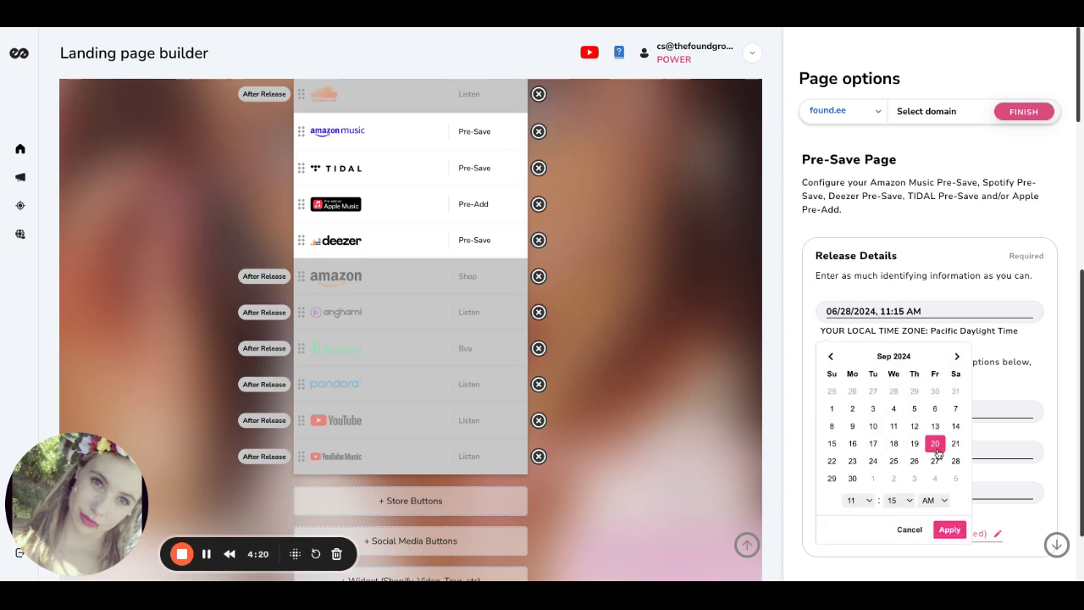
click(950, 529)
Add one more optional new-single entry to the existing ones in the Spotify settings.
scroll(885, 415, down, 8)
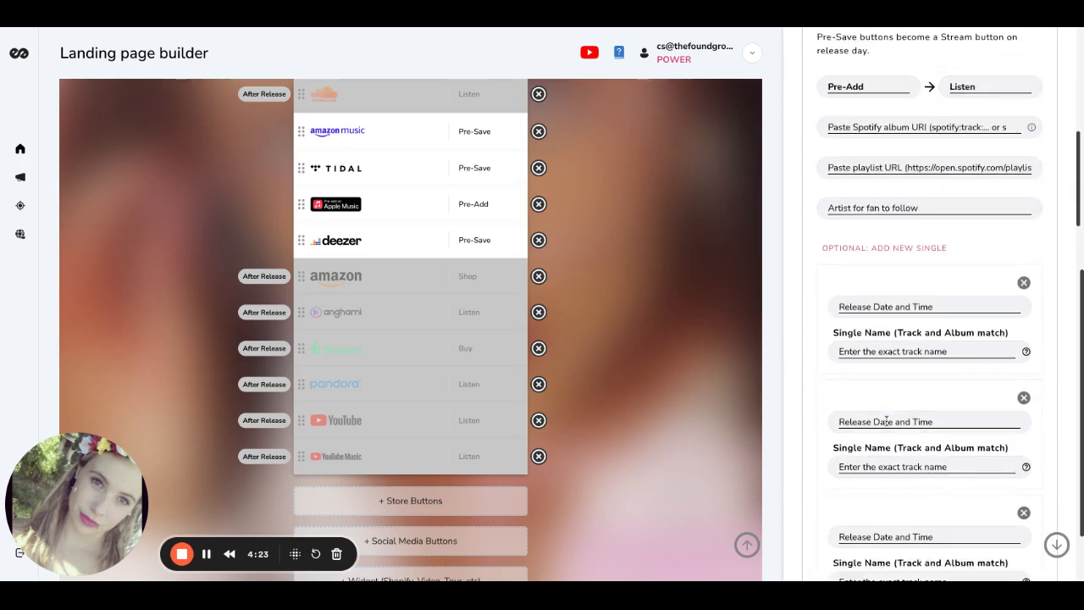
scroll(886, 421, down, 1)
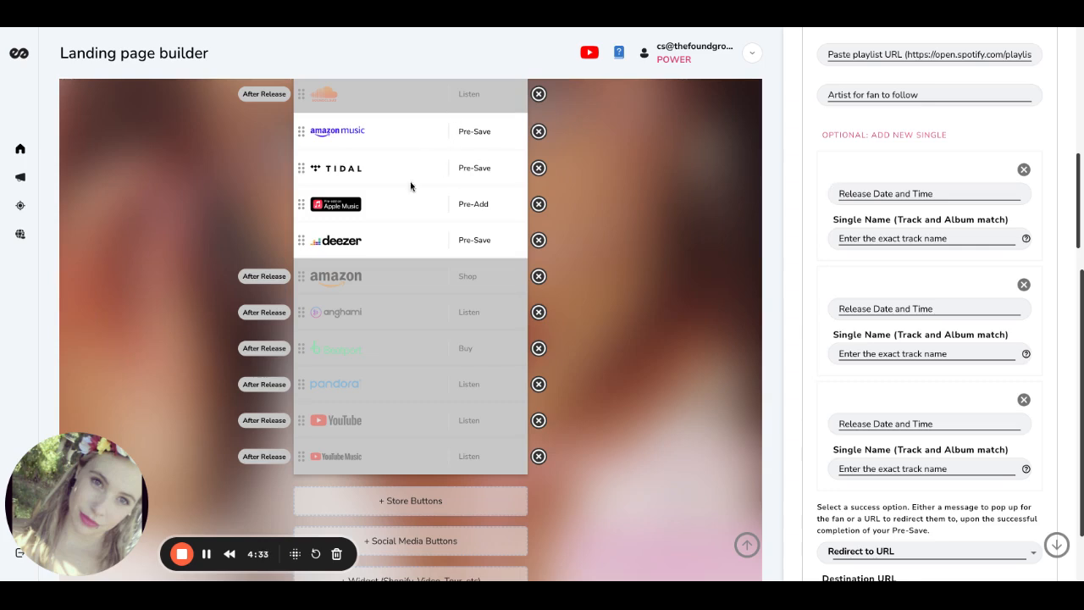
scroll(431, 260, up, 1)
scroll(431, 260, up, 2)
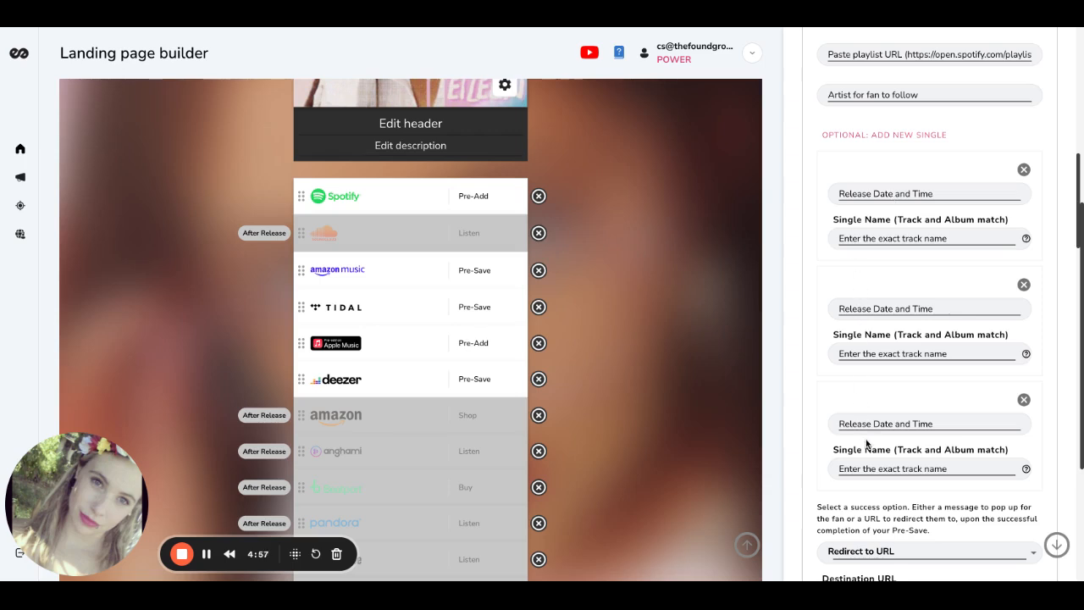
click(877, 135)
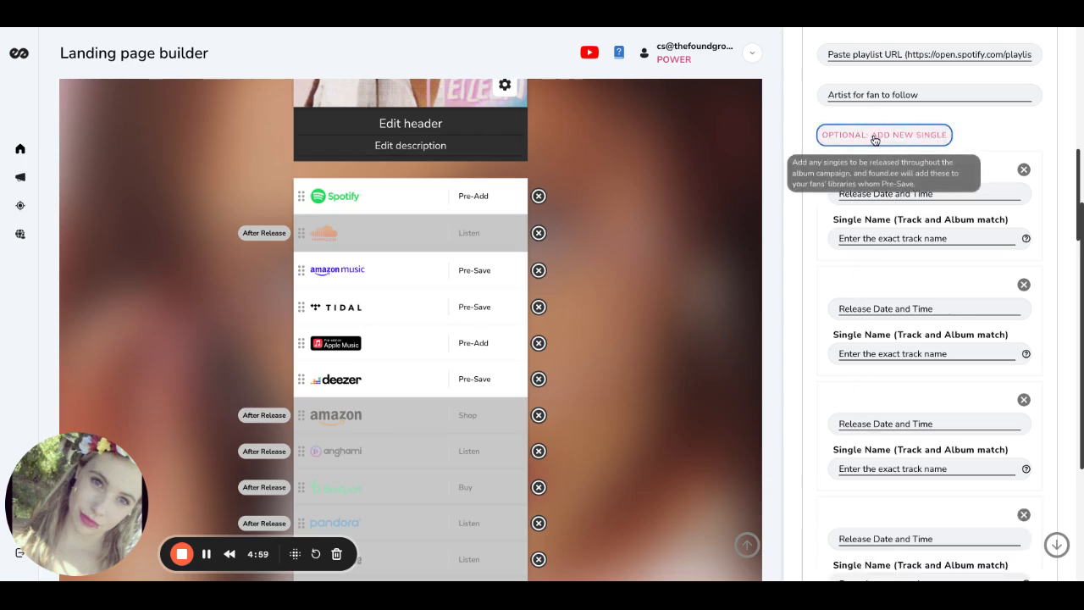
Delete all optional new-single entries from the Spotify settings.
click(1024, 170)
click(1024, 170)
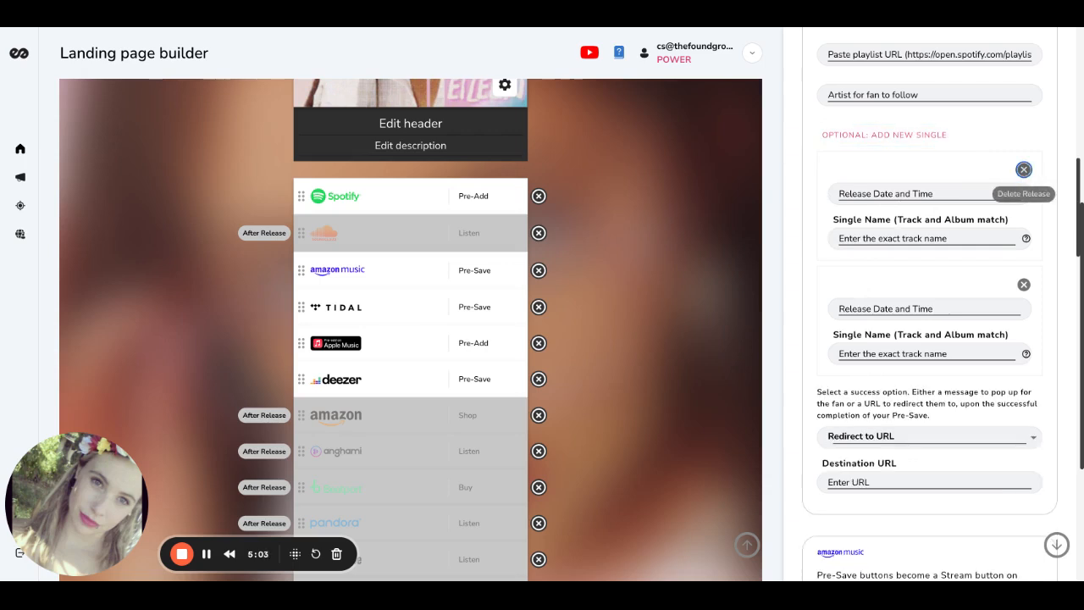
click(1024, 169)
click(1024, 169)
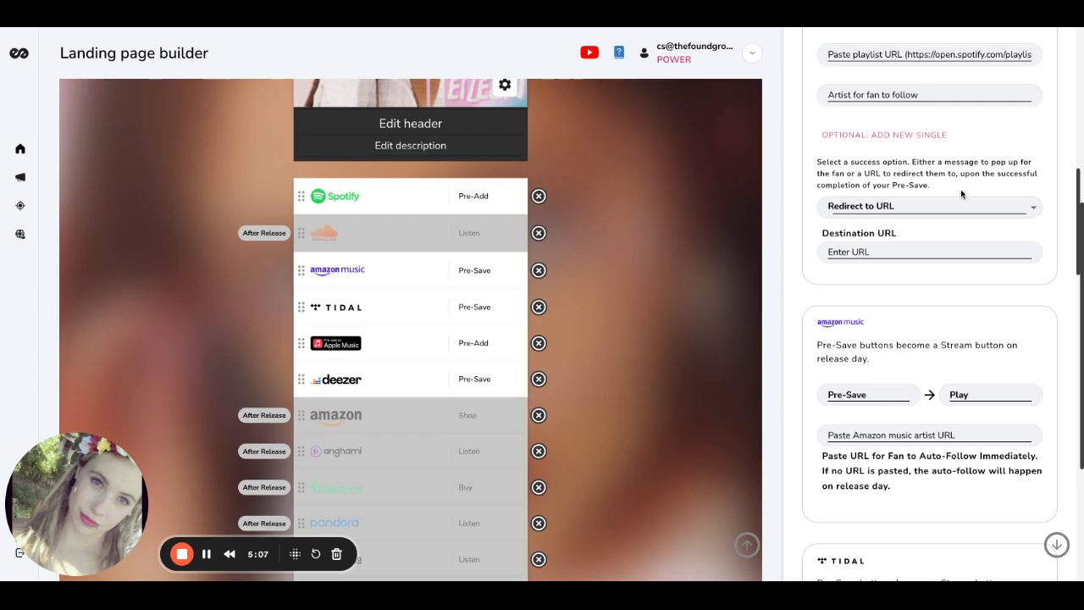
Review Spotify's success option and the pre-save settings for Amazon Music, TIDAL, Apple Music and Deezer.
scroll(962, 212, up, 1)
scroll(962, 212, up, 1)
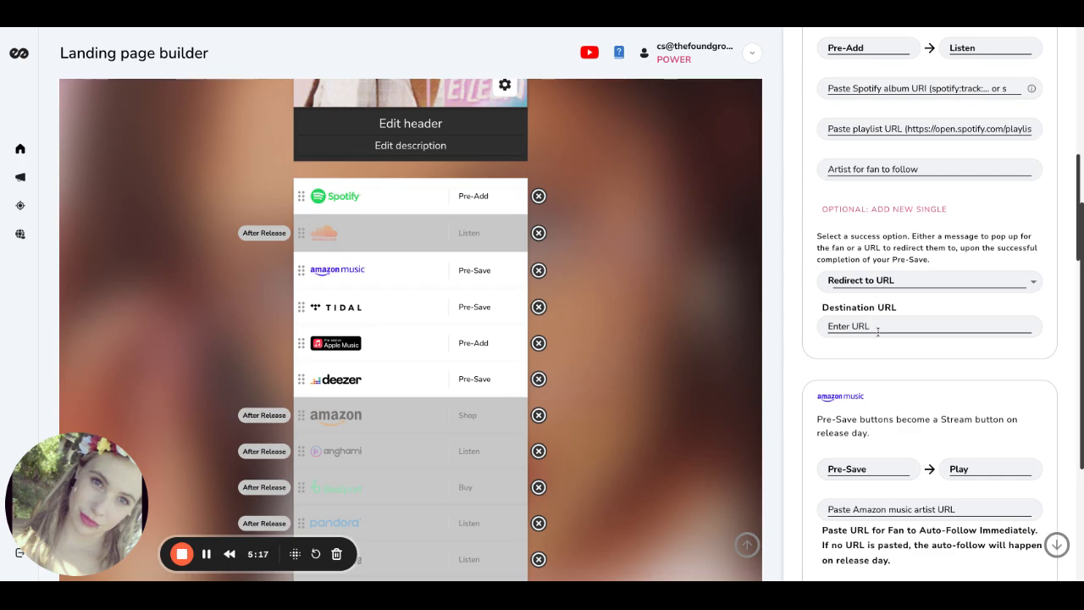
scroll(877, 332, down, 3)
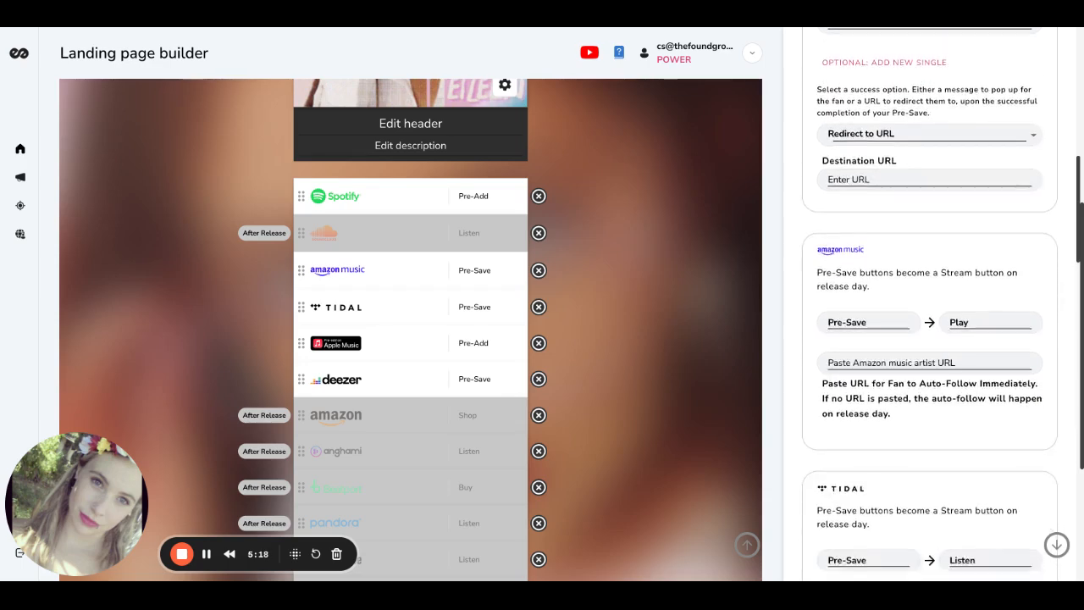
scroll(889, 313, down, 1)
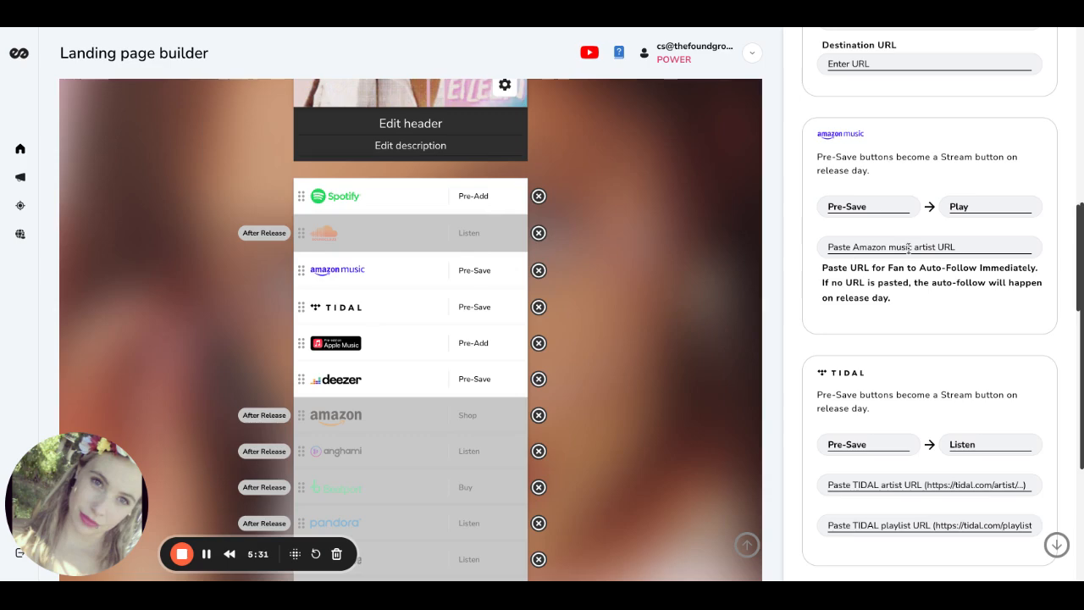
scroll(932, 315, down, 1)
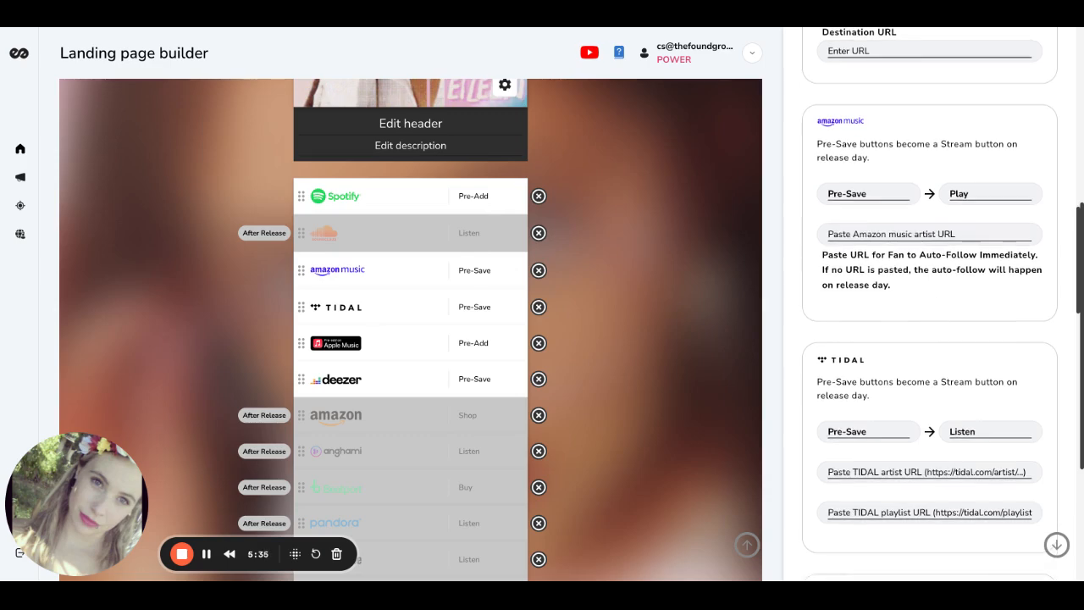
scroll(885, 211, down, 5)
scroll(885, 212, up, 1)
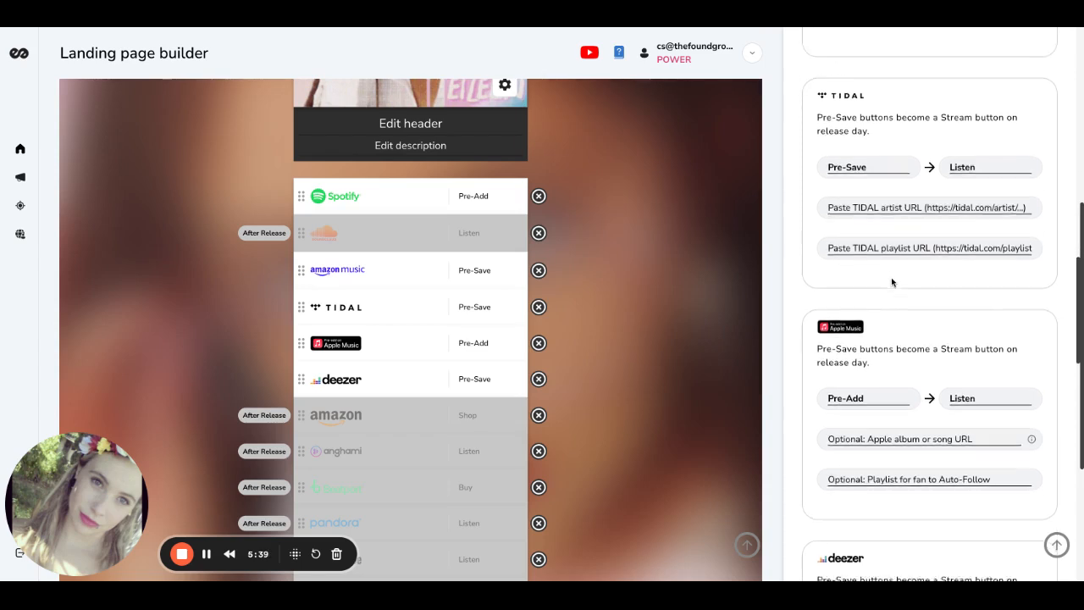
scroll(891, 277, down, 3)
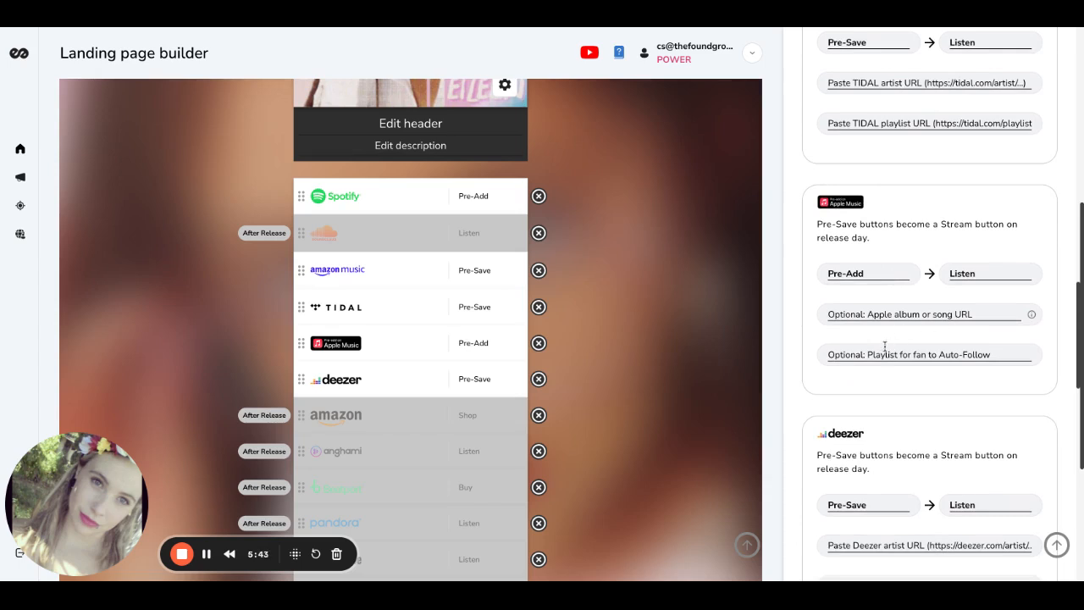
scroll(925, 362, down, 6)
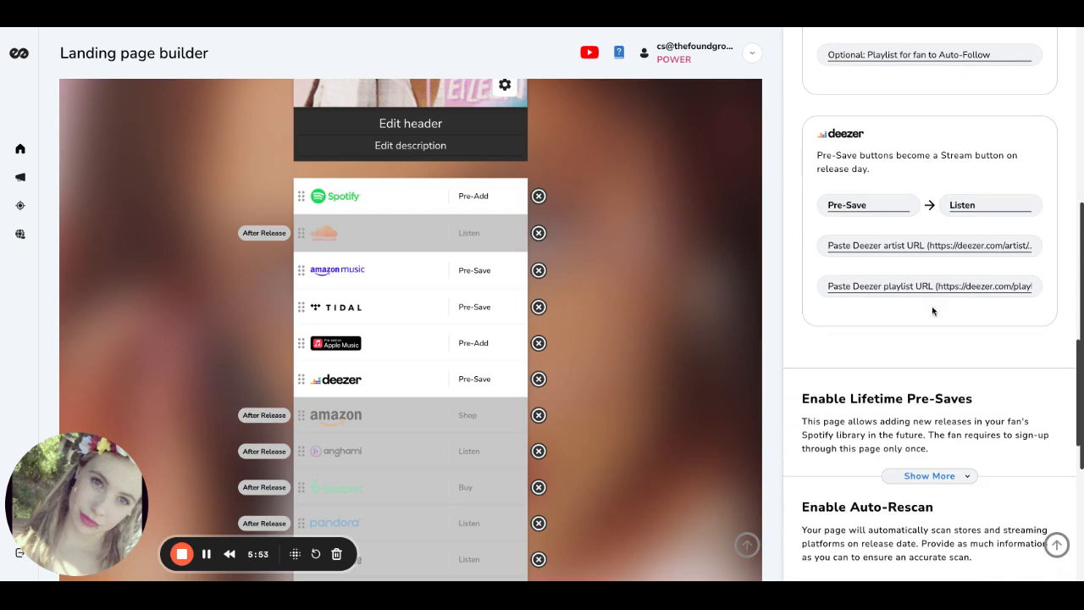
Add a self-made store button with the "Upload My Own" option to the end of the store list.
scroll(697, 317, down, 3)
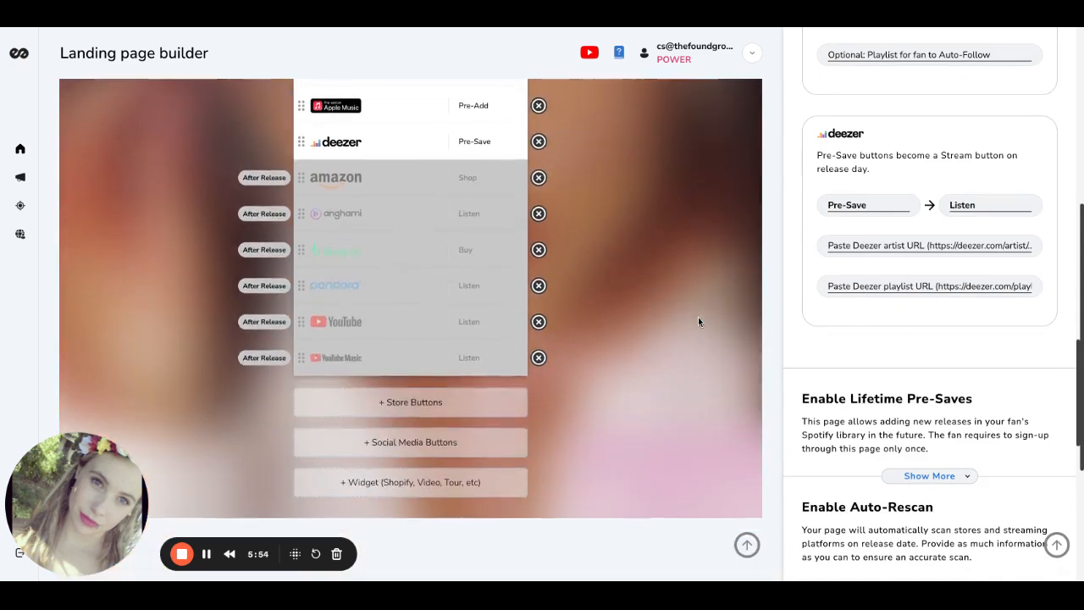
click(421, 409)
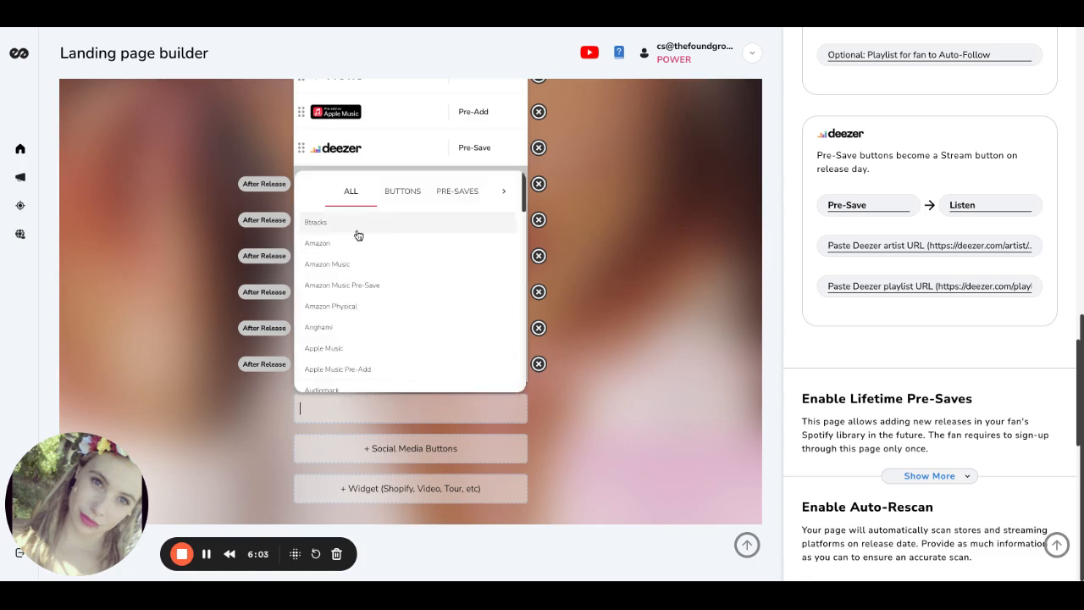
scroll(339, 334, down, 2)
scroll(338, 335, down, 5)
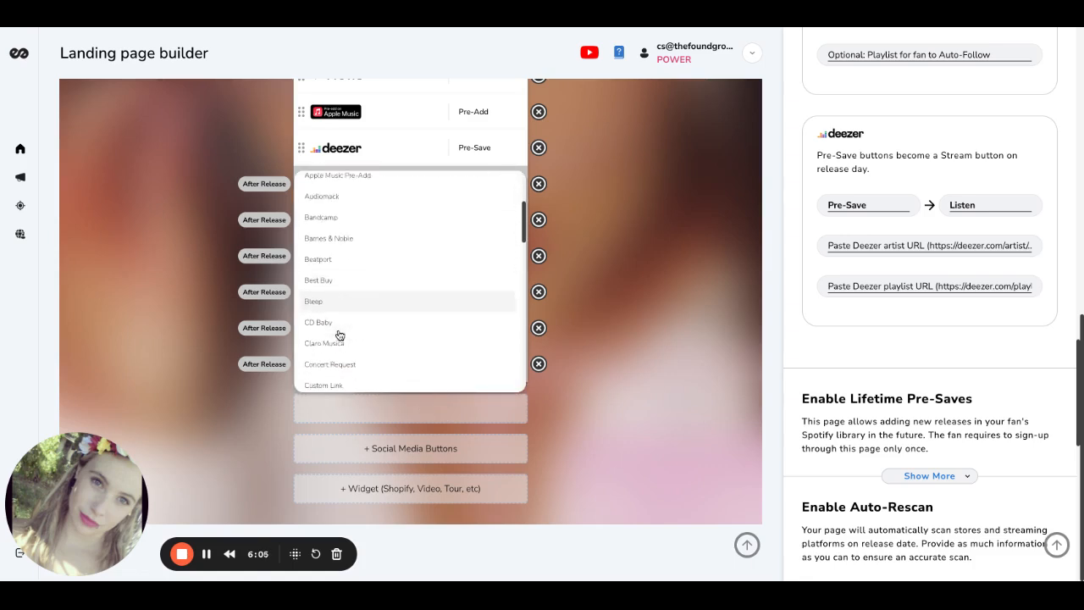
scroll(339, 335, down, 3)
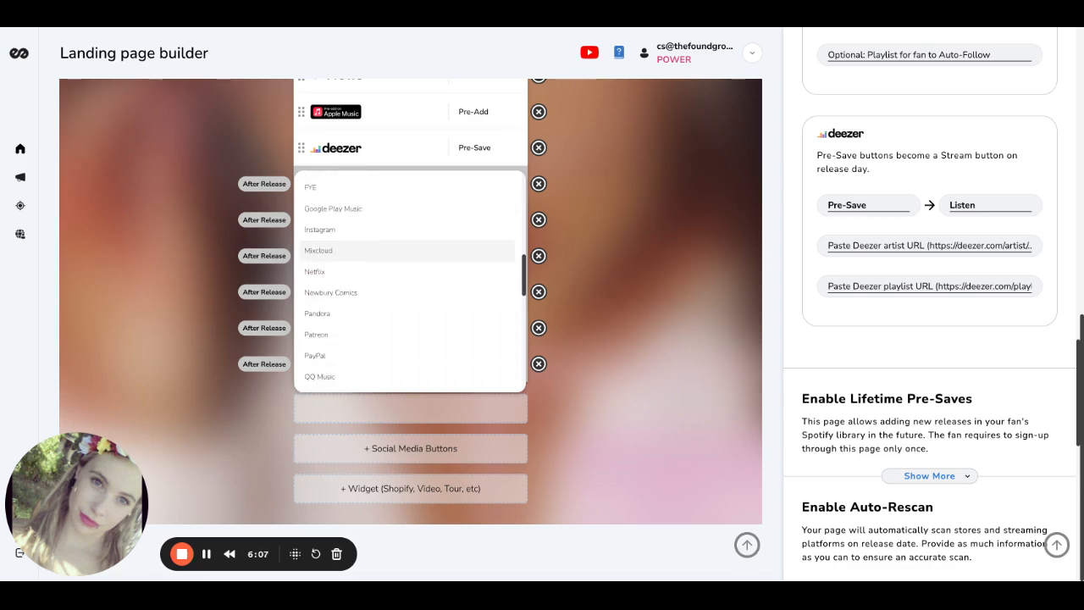
scroll(339, 334, down, 4)
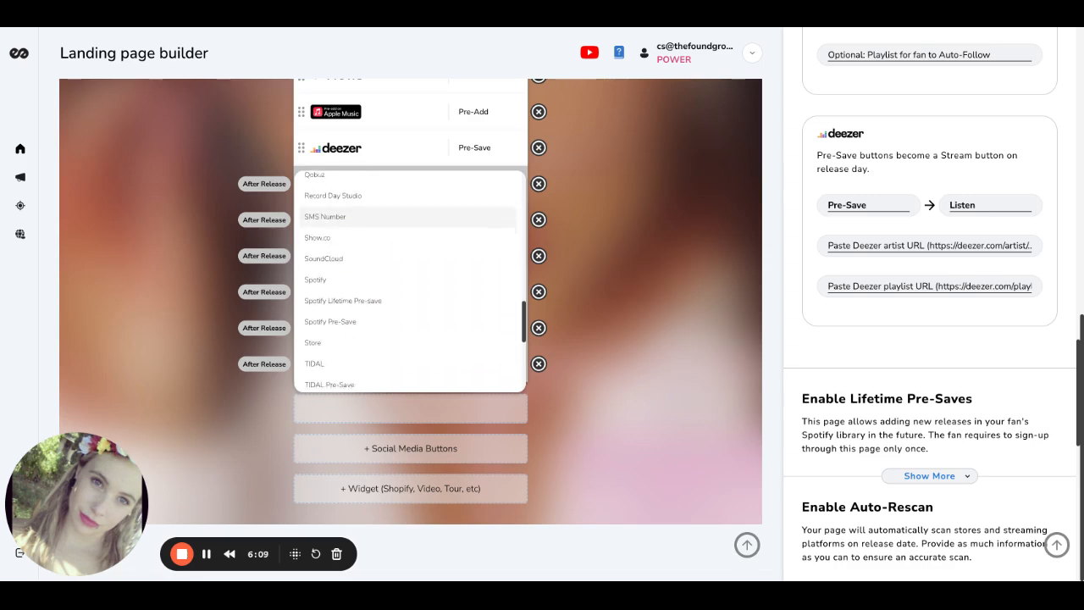
scroll(338, 339, up, 15)
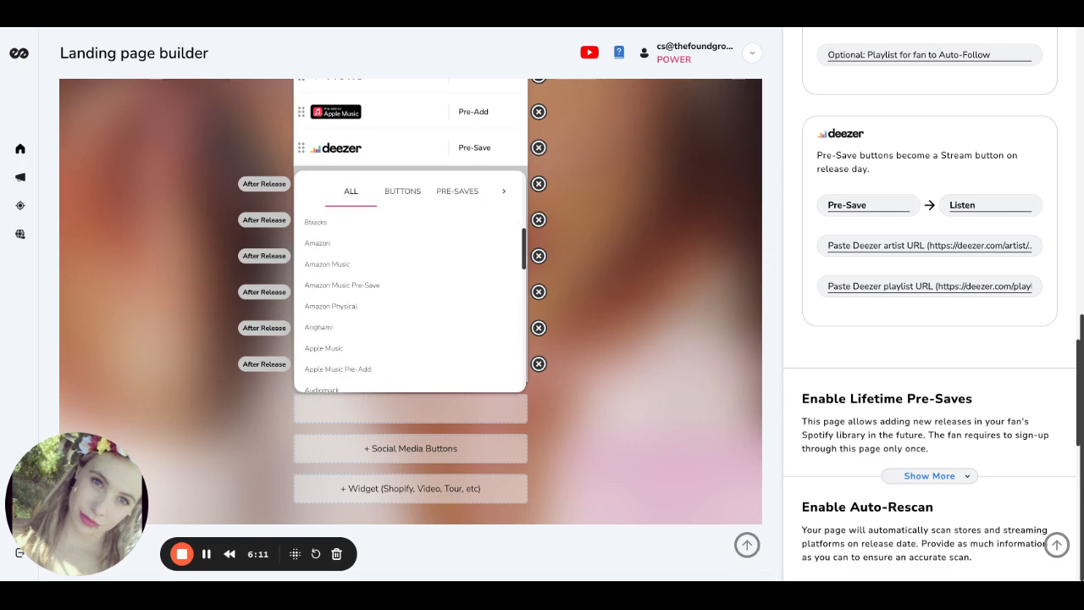
click(503, 194)
click(503, 197)
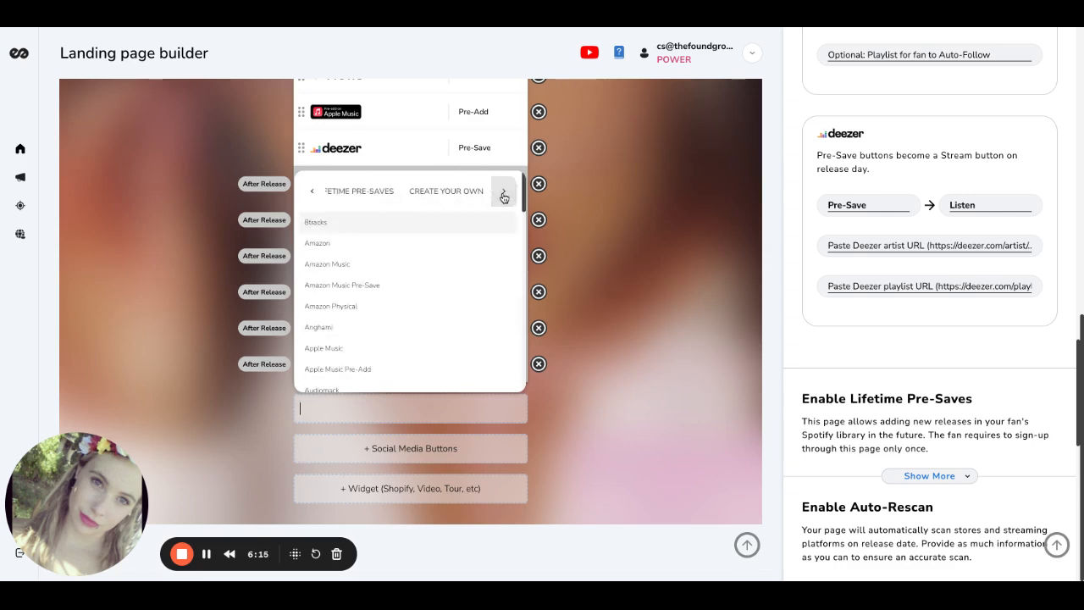
click(468, 193)
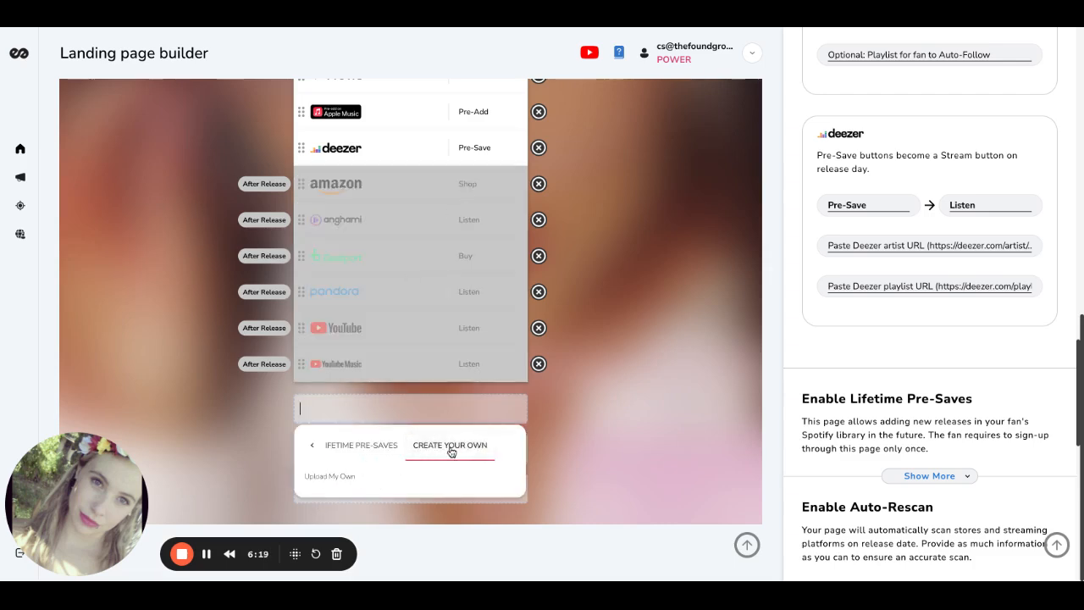
click(330, 476)
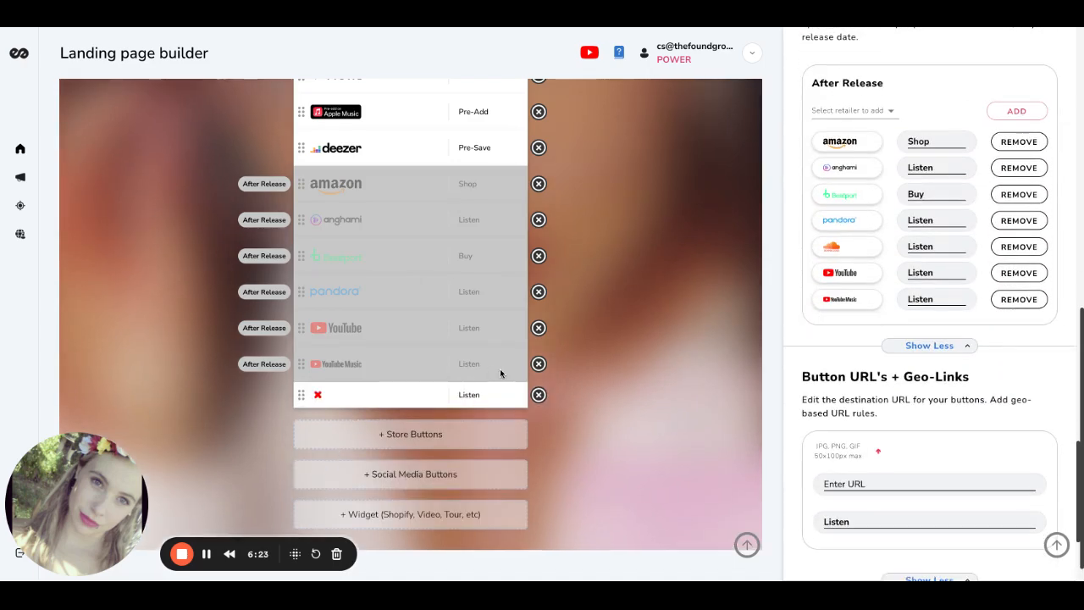
Replace the self-made button's "Listen" label with "My Artist Website" in the button URL settings.
scroll(838, 375, down, 2)
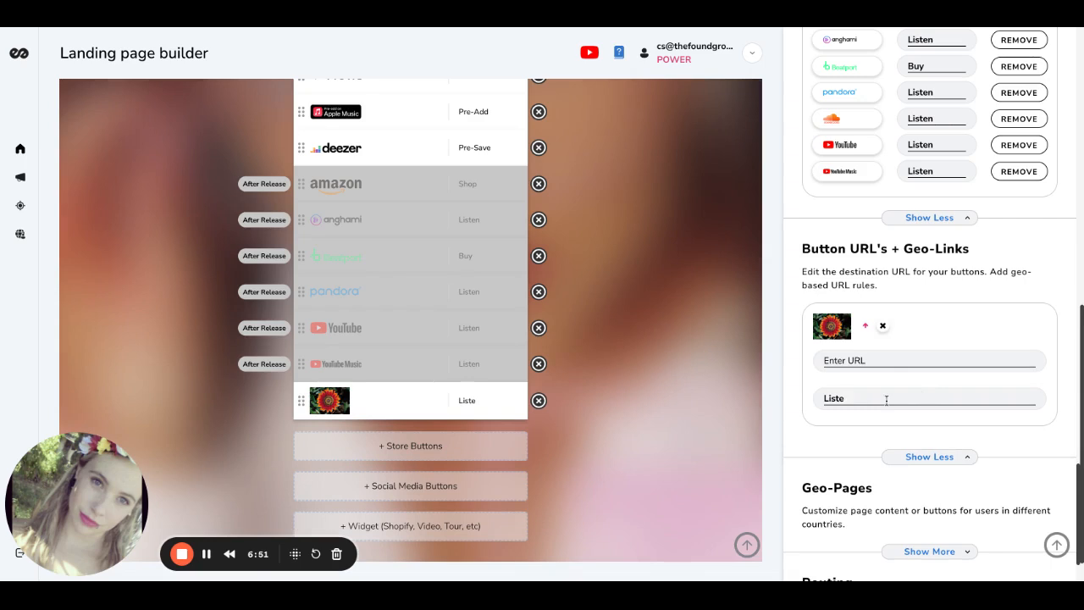
key(BackSpace)
key(BackSpace)
key(BackSpace)
key(BackSpace)
key(BackSpace)
text(My Artist EW)
key(BackSpace)
key(BackSpace)
key(BackSpace)
text(Website)
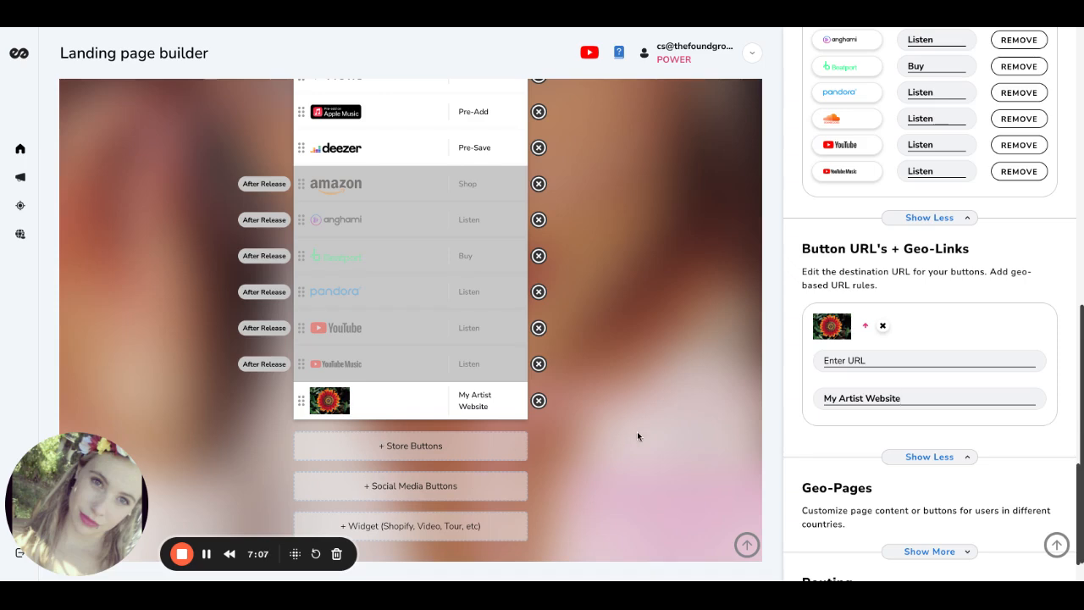
Add a text-type "Custom Link" button below the "My Artist Website" button and bring up its URL settings.
click(449, 449)
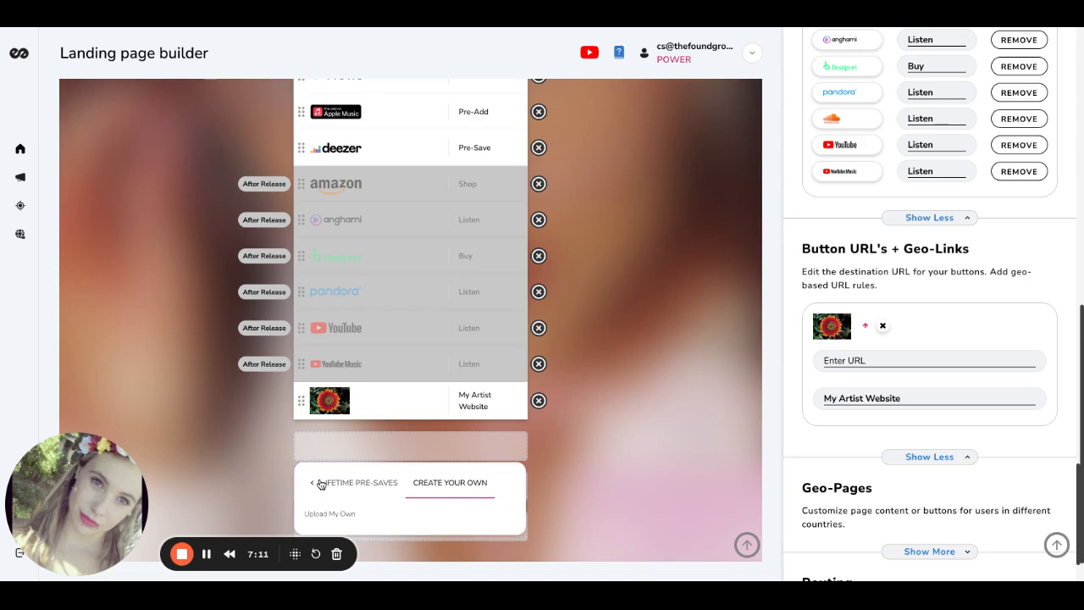
click(314, 483)
click(465, 487)
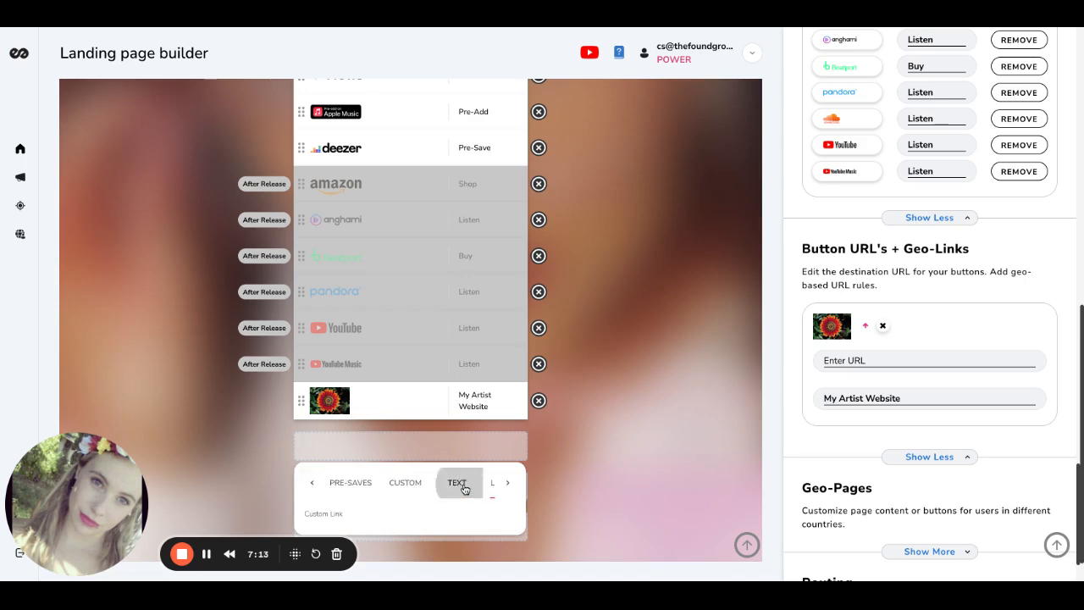
click(340, 515)
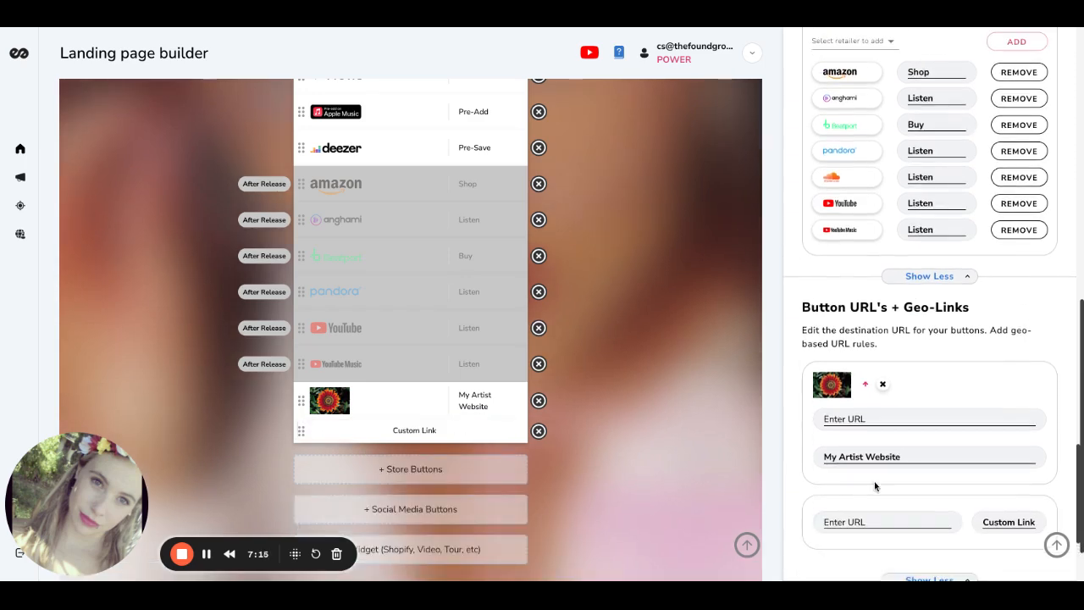
scroll(888, 504, down, 2)
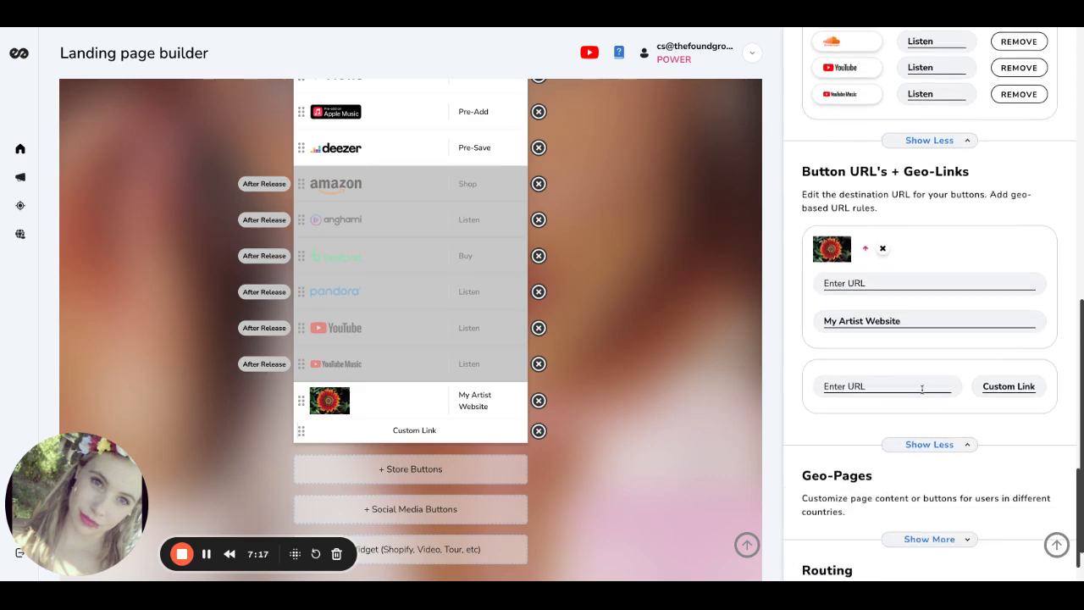
Replace the text-type "Custom Link" button's label with "This is my Artist Website" in the button URL settings.
click(1024, 383)
key(BackSpace)
key(BackSpace)
key(BackSpace)
key(BackSpace)
key(BackSpace)
key(BackSpace)
key(BackSpace)
key(BackSpace)
key(BackSpace)
key(BackSpace)
key(BackSpace)
text(This)
text( is my)
text( Arti)
text(st Web)
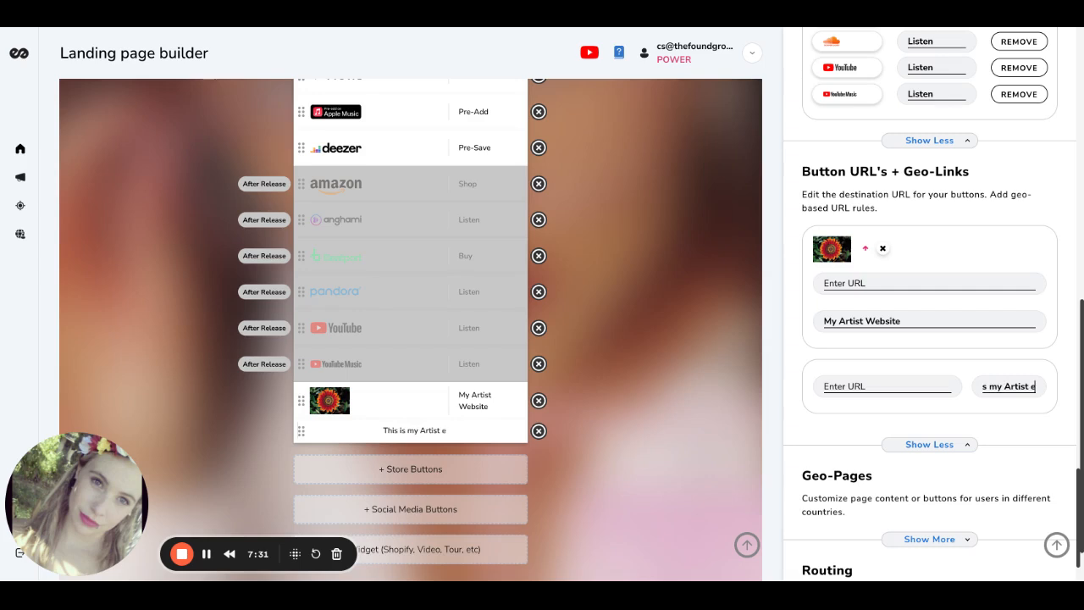
text(site)
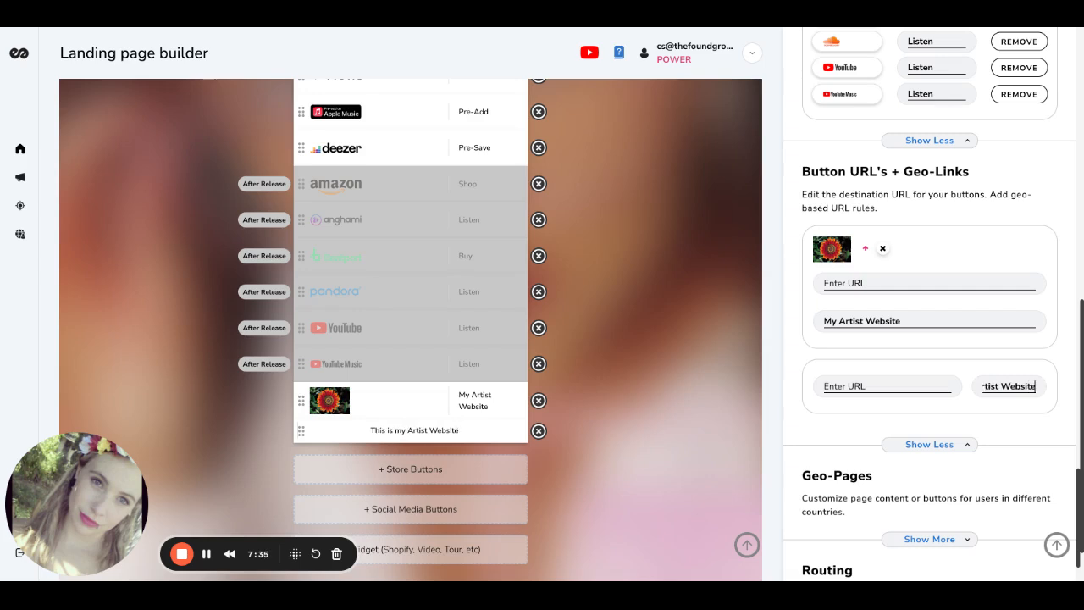
Add custom "Email Capture" and "SMS Number" buttons to the end of the store list.
click(443, 471)
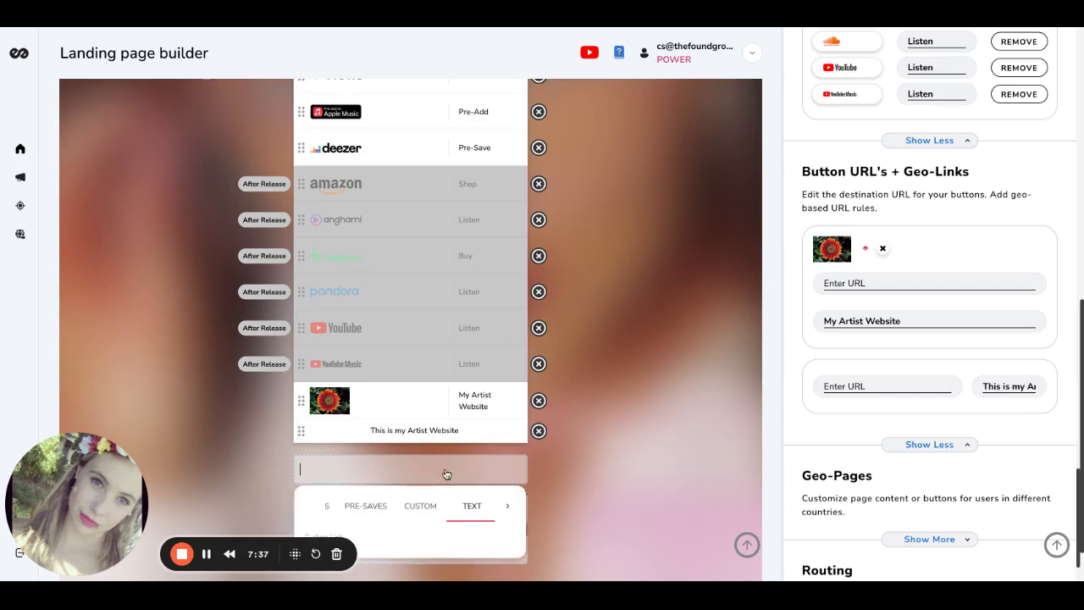
click(420, 477)
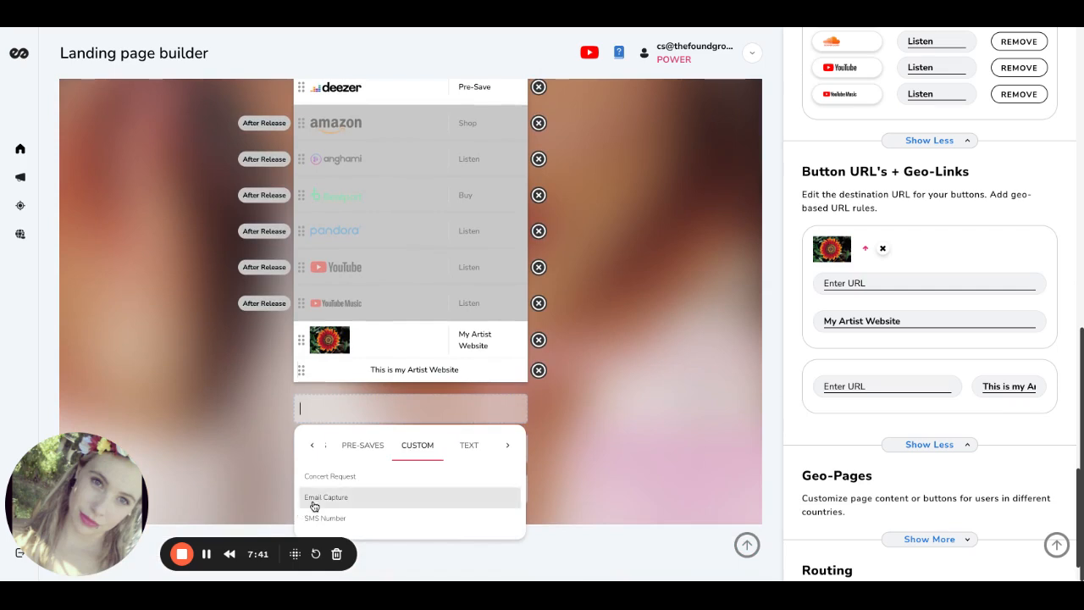
click(310, 503)
click(415, 448)
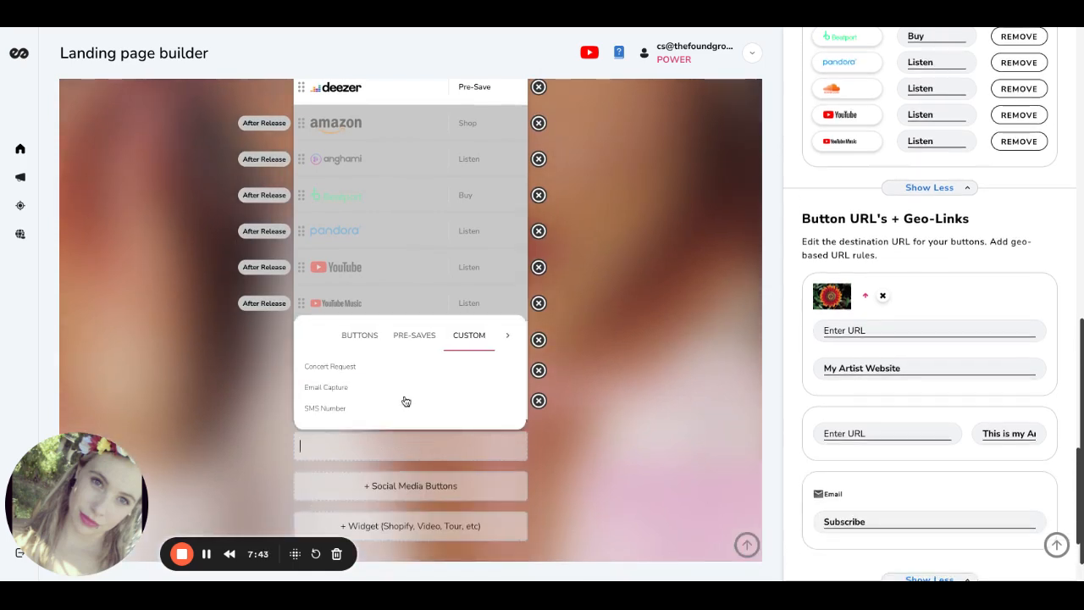
click(366, 338)
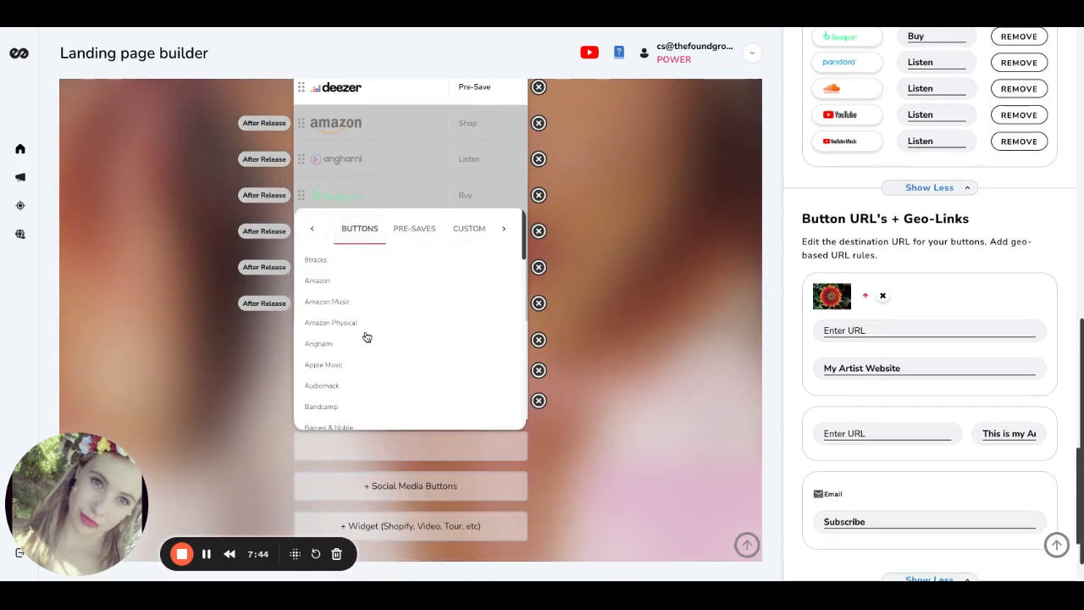
click(468, 228)
click(309, 408)
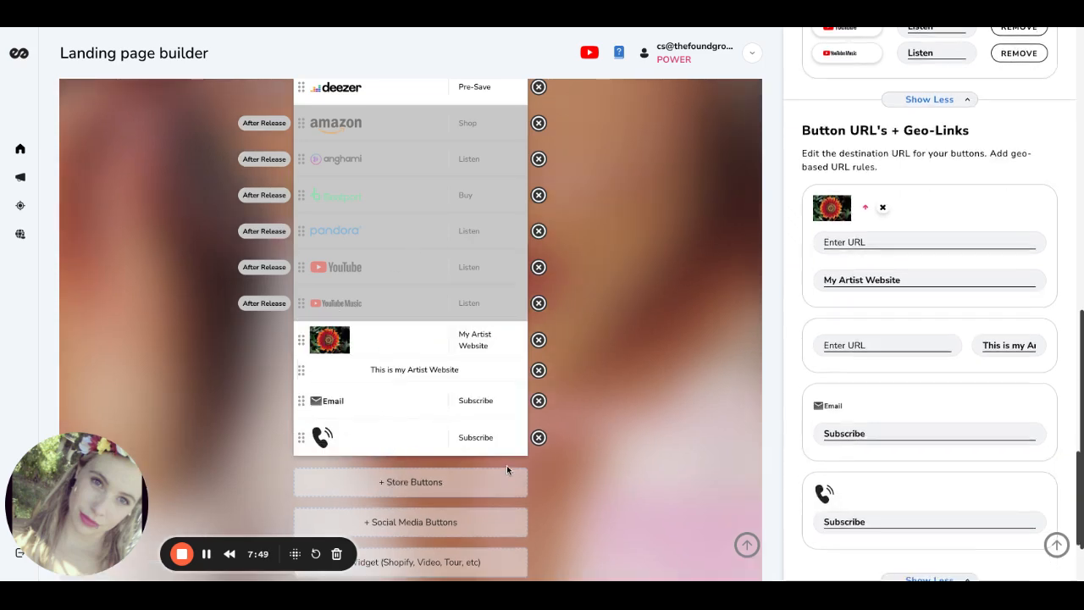
Check which social media buttons can be added to the page and close the list without choosing one.
scroll(507, 465, down, 1)
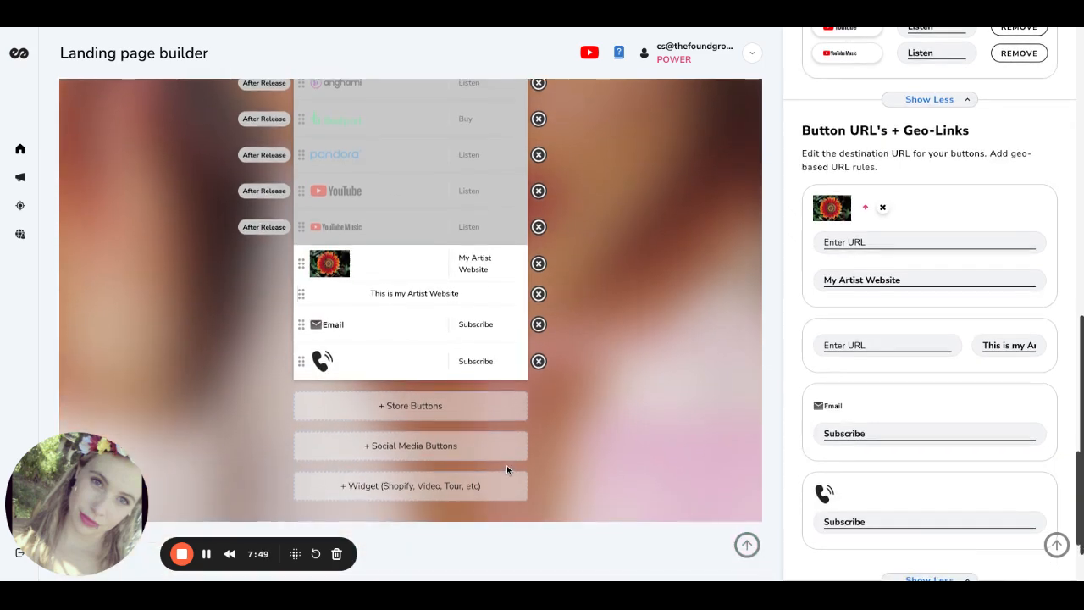
click(415, 449)
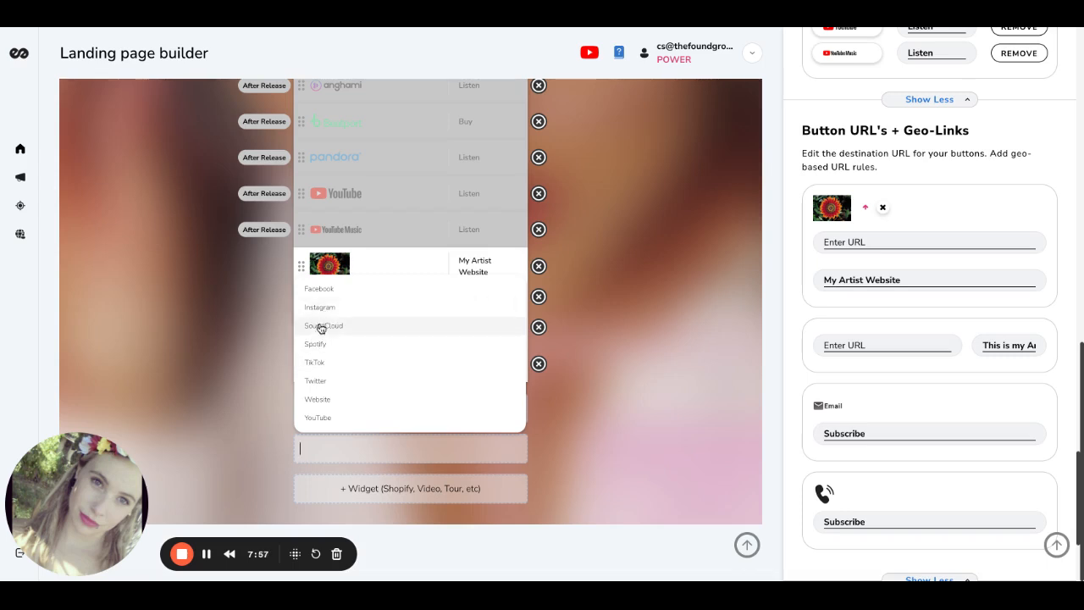
click(615, 385)
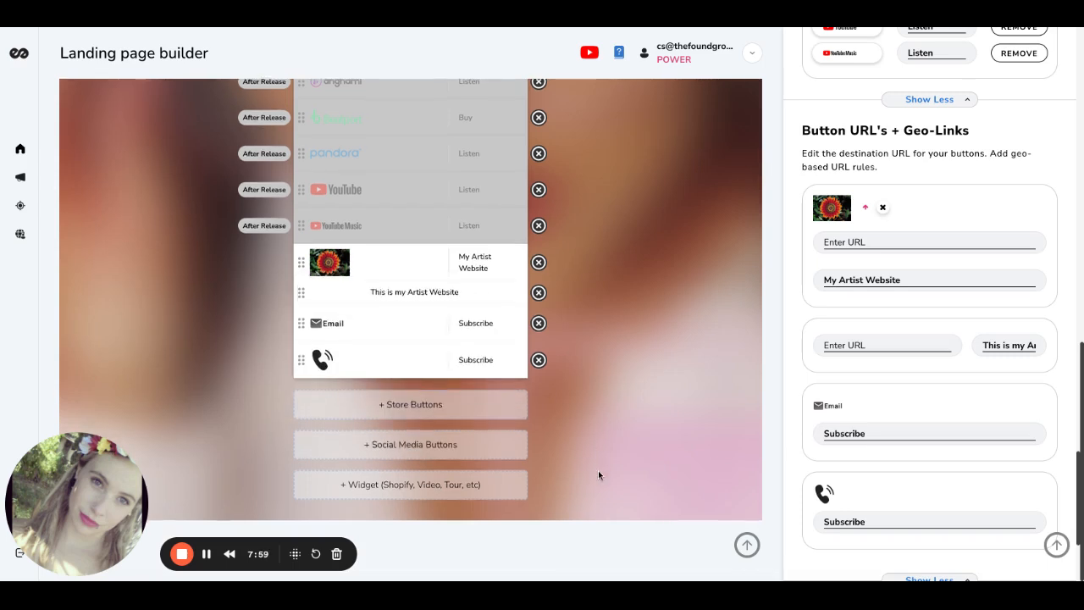
Add an empty widget field at the end of the landing page and look over the page's button list.
click(375, 497)
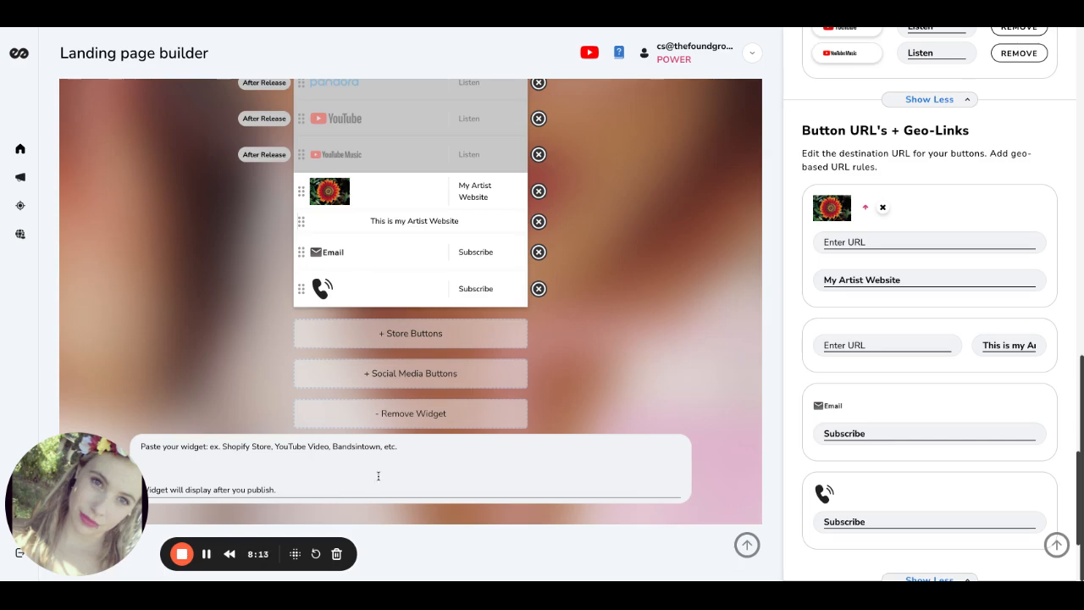
scroll(652, 315, up, 10)
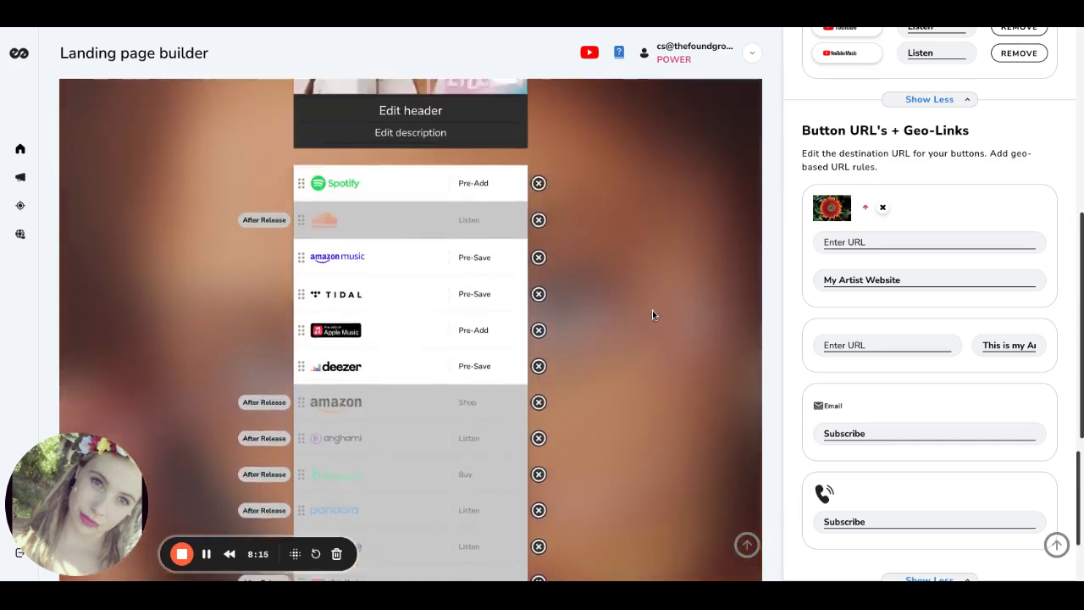
scroll(652, 405, down, 10)
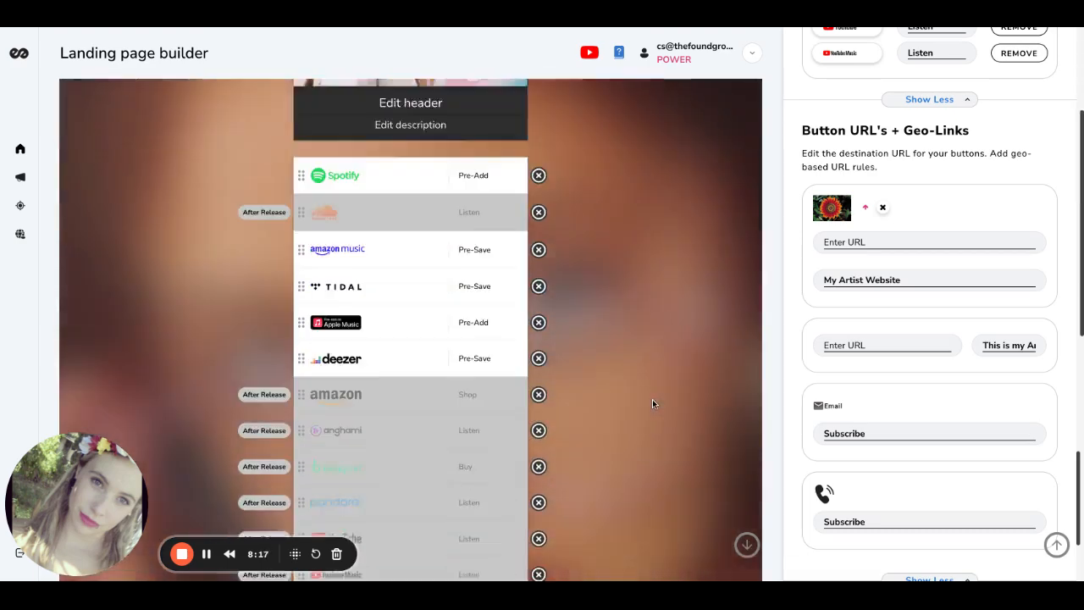